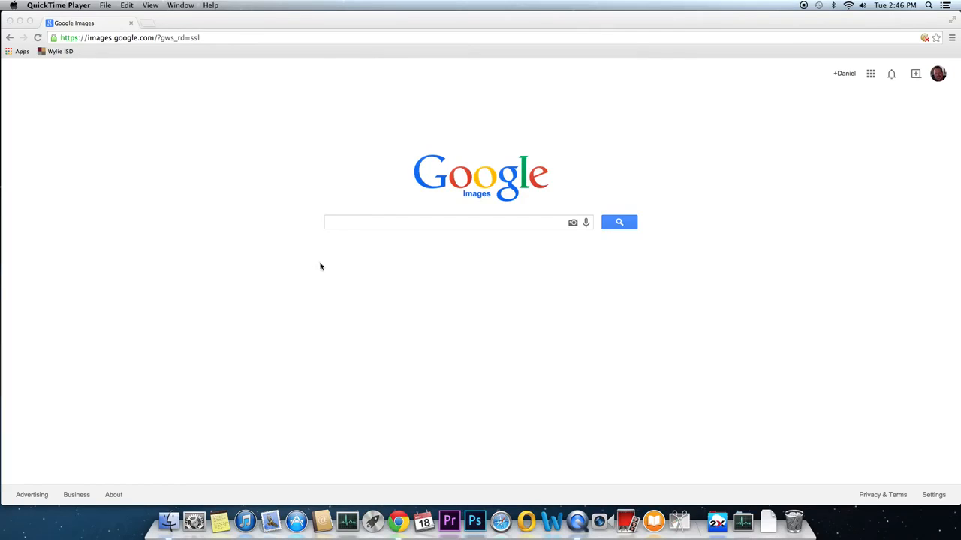
# Search Google Images for "crested butte colorado".
pyautogui.click(348, 223)
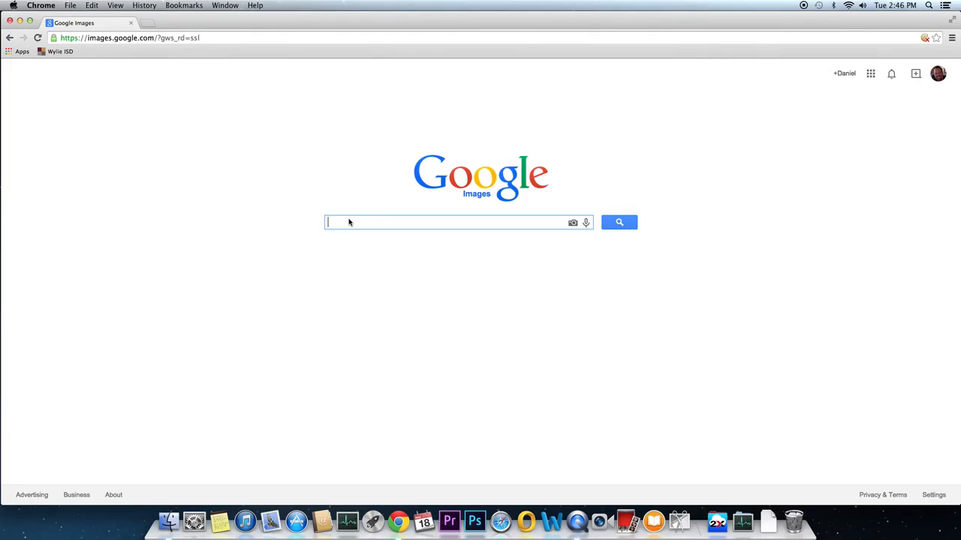
pyautogui.write('cres')
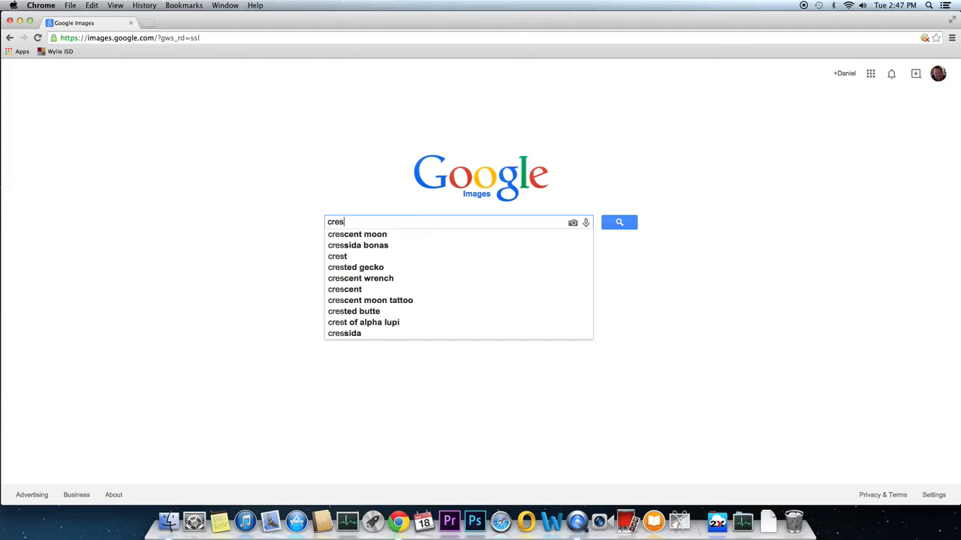
pyautogui.write('ted butte')
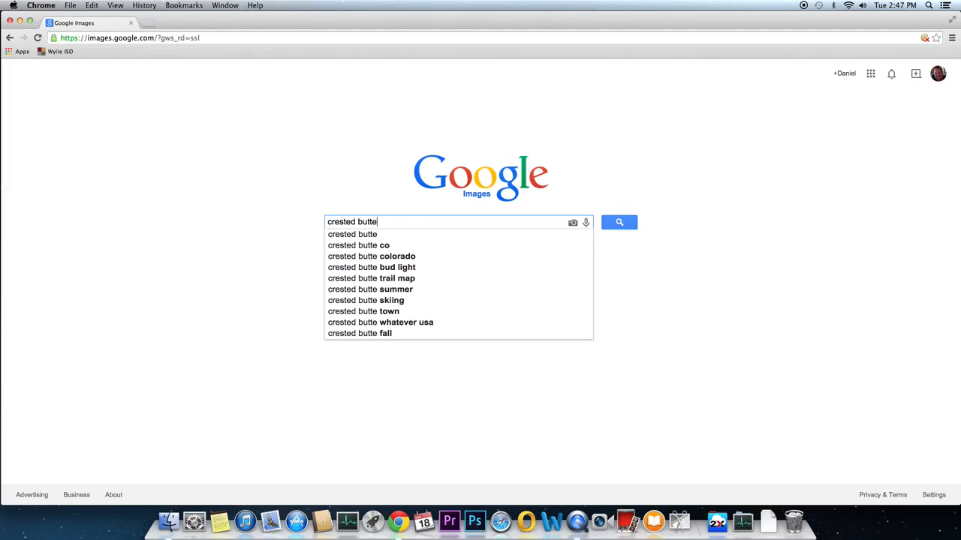
pyautogui.press('Down')
pyautogui.press('Down')
pyautogui.press('Down')
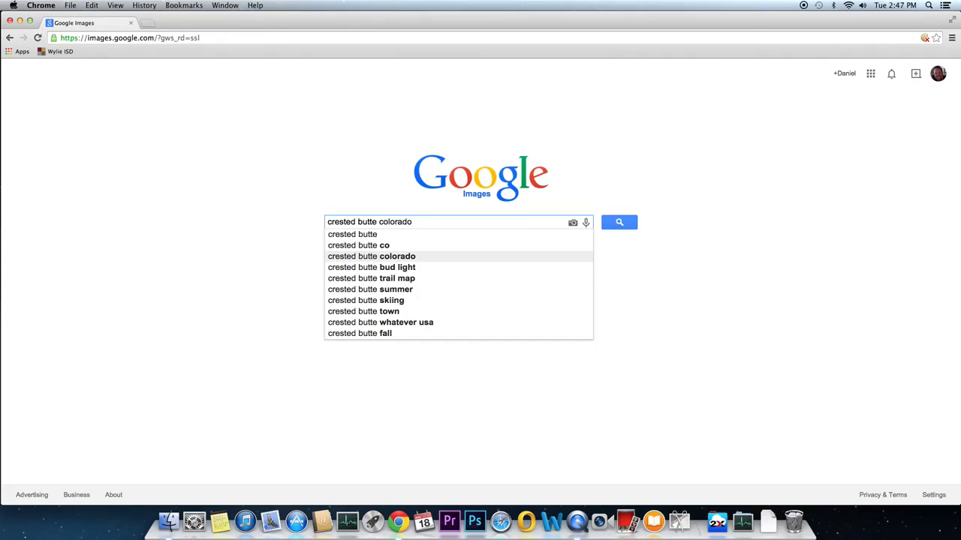
pyautogui.press('Return')
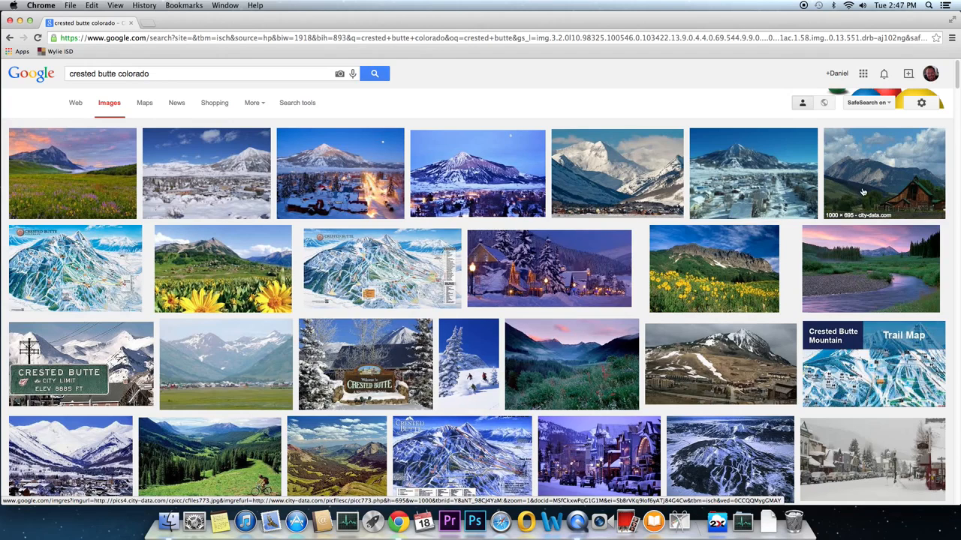
# Save the thumbnail of the snowy town below the mountain to the Desktop as "cbco", straight from the search results.
pyautogui.rightClick(745, 168)
pyautogui.click(782, 223)
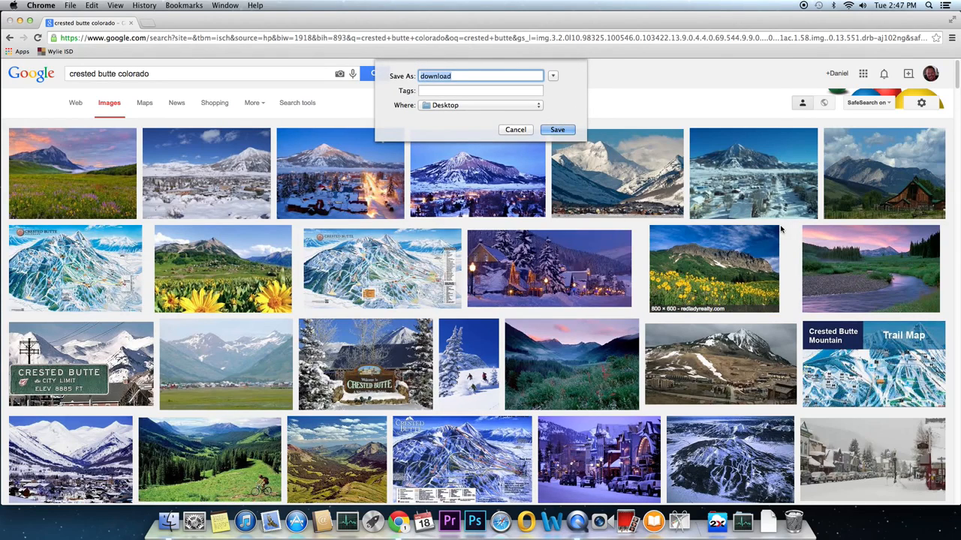
pyautogui.write('cbco')
pyautogui.click(554, 130)
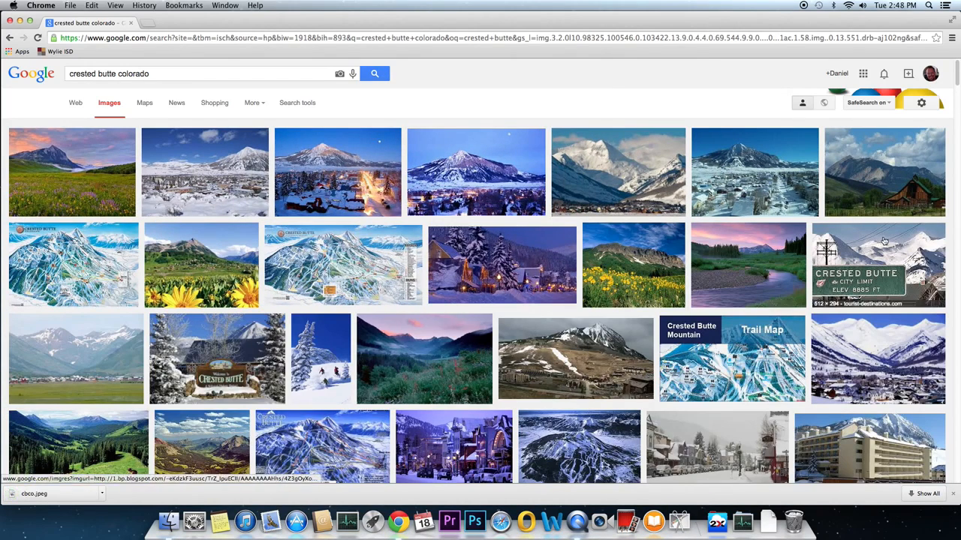
# Narrow the browser window to uncover the desktop files and open cbco.jpeg in Preview.
pyautogui.moveTo(958, 231); pyautogui.dragTo(694, 209)
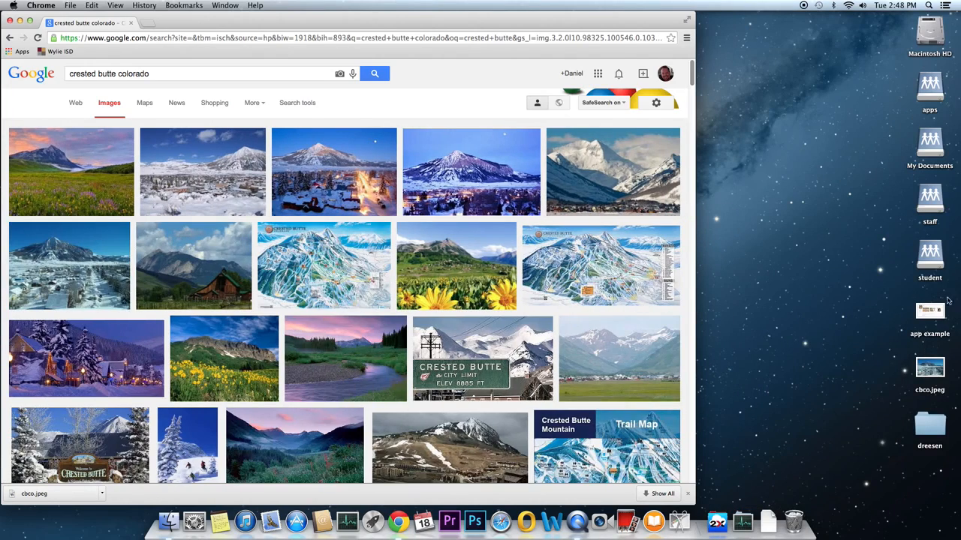
pyautogui.click(934, 377)
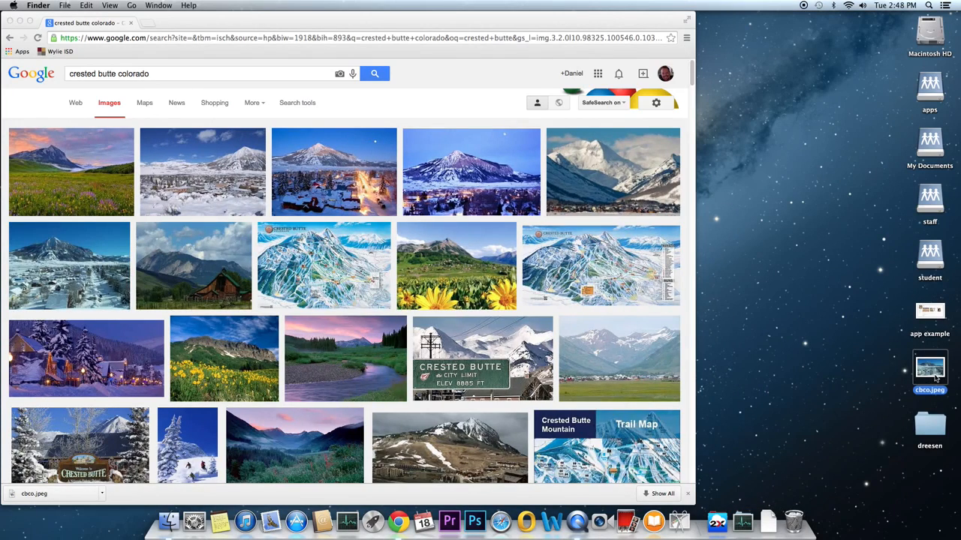
pyautogui.doubleClick(935, 377)
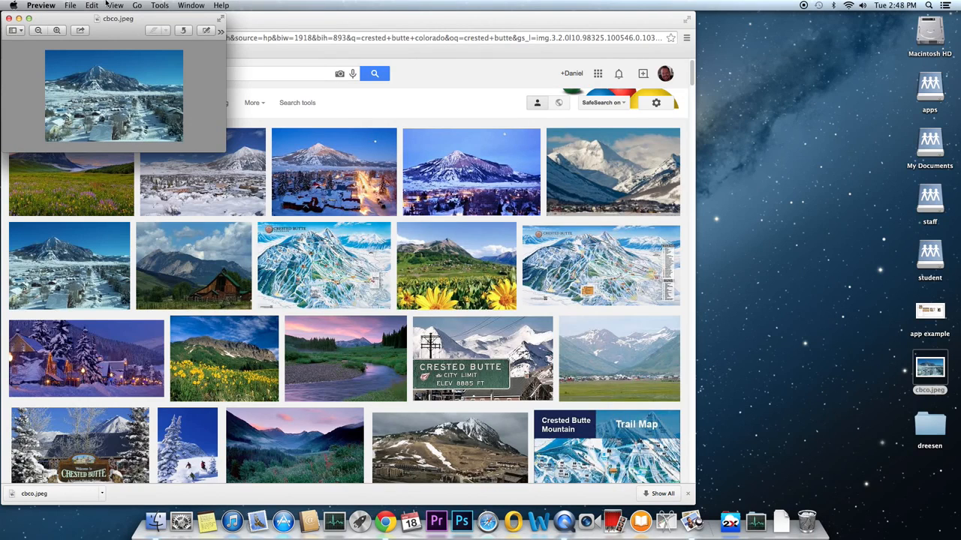
# Check the pixel dimensions of cbco.jpeg in the inspector, and close the inspector and the image.
pyautogui.click(42, 5)
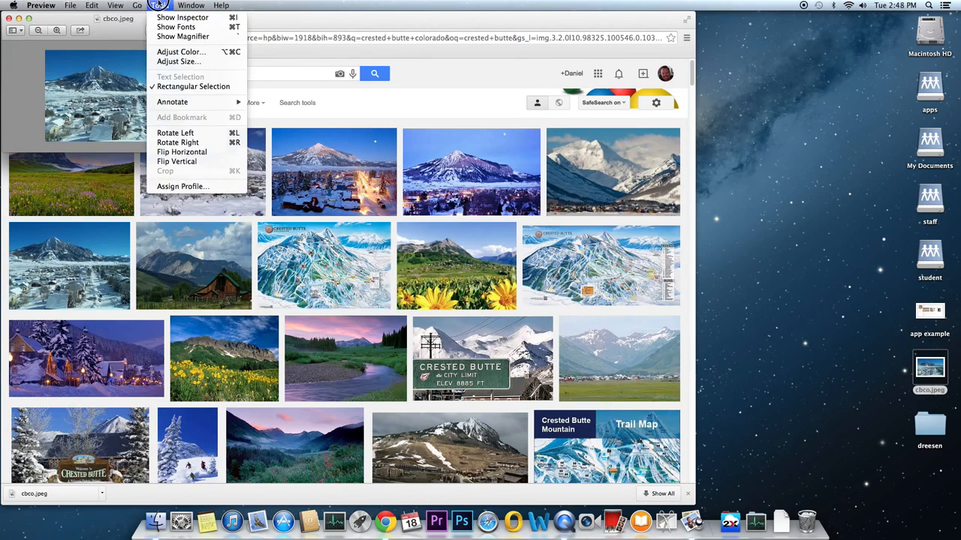
pyautogui.click(168, 18)
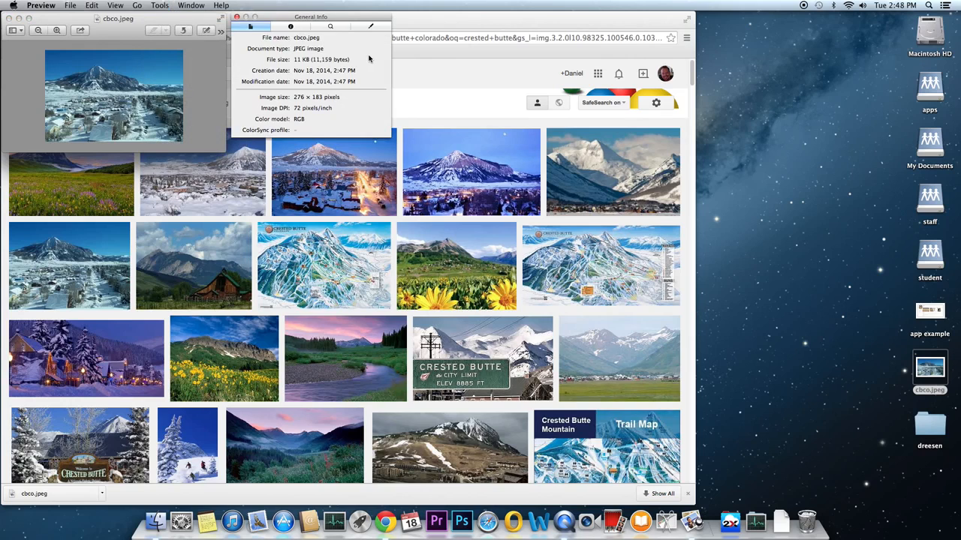
pyautogui.click(302, 98)
pyautogui.moveTo(302, 97); pyautogui.dragTo(340, 98)
pyautogui.click(235, 16)
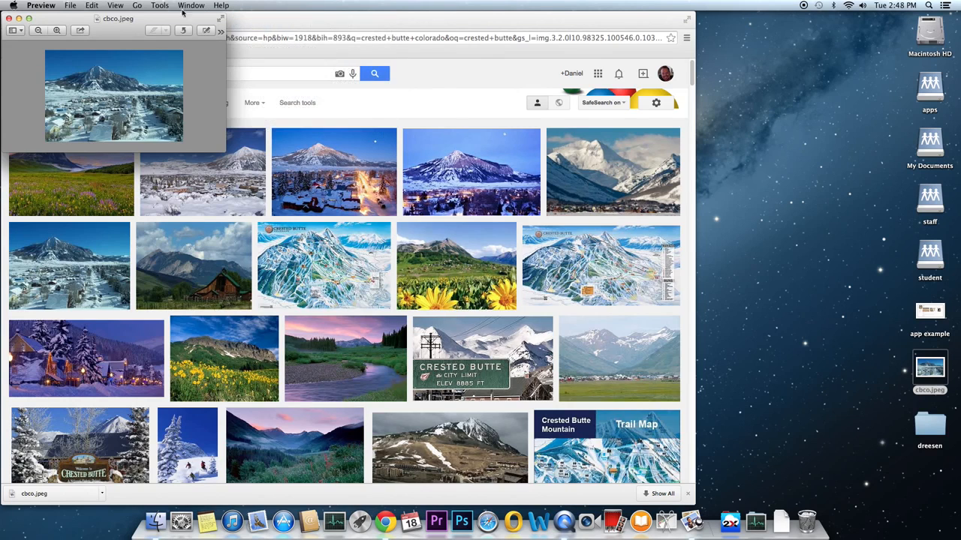
pyautogui.click(9, 18)
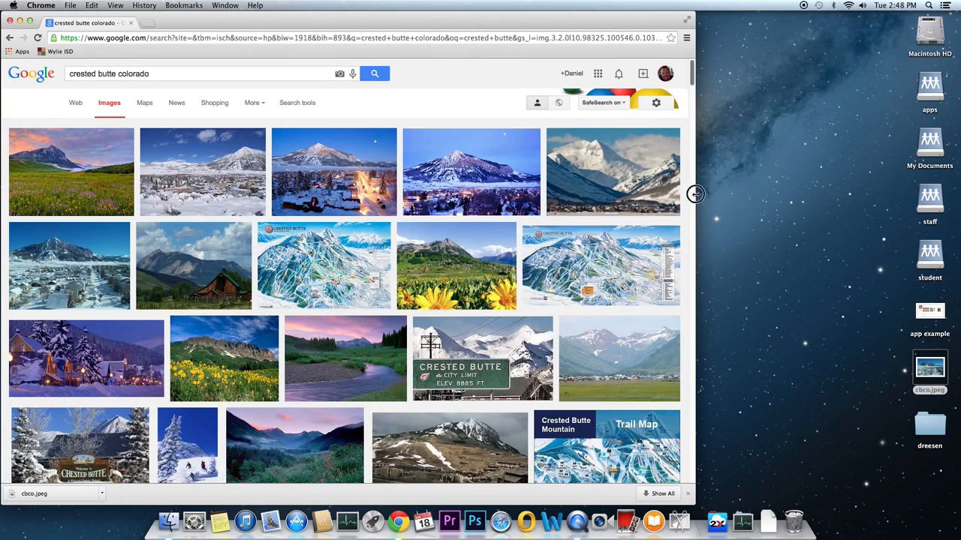
# Widen the browser window and open the full-size original of the snowy town image from its search result.
pyautogui.moveTo(695, 194); pyautogui.dragTo(888, 186)
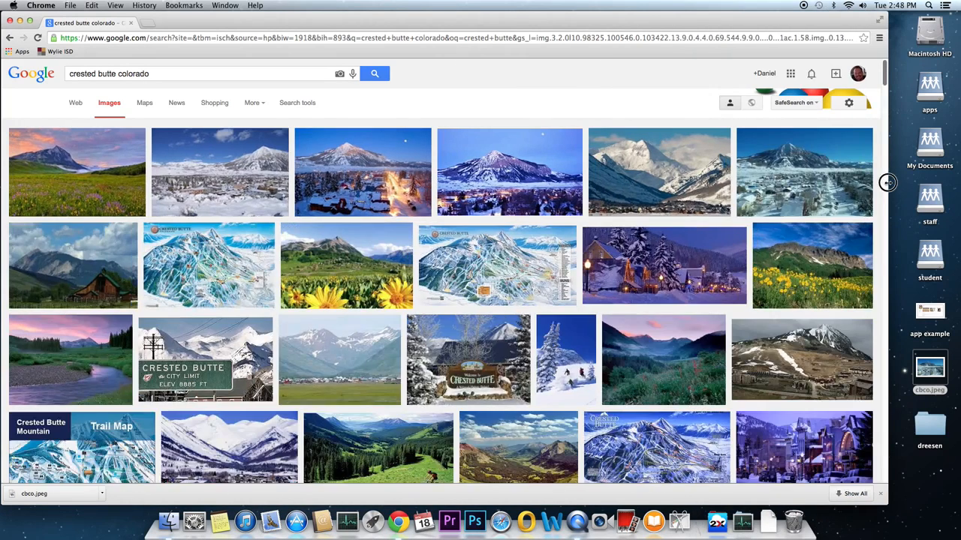
pyautogui.click(768, 192)
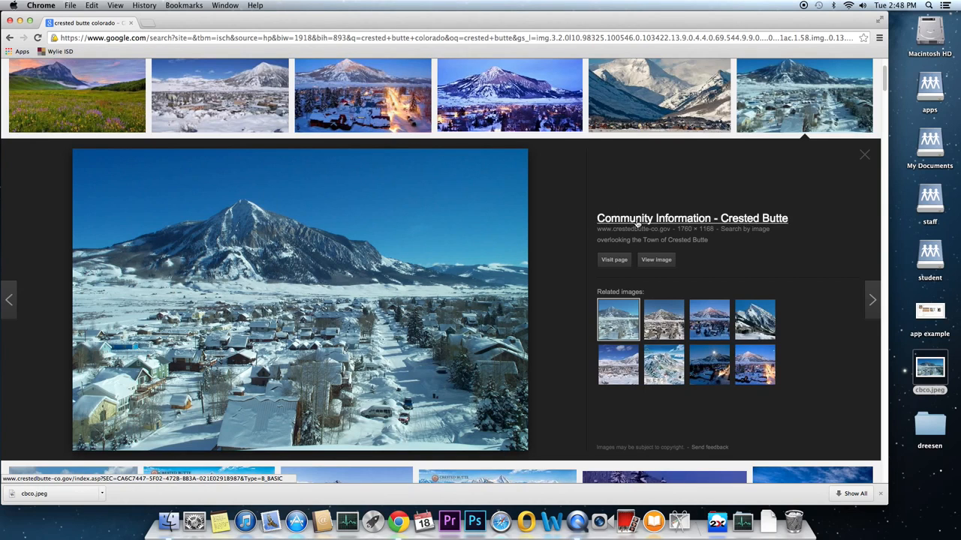
pyautogui.click(654, 258)
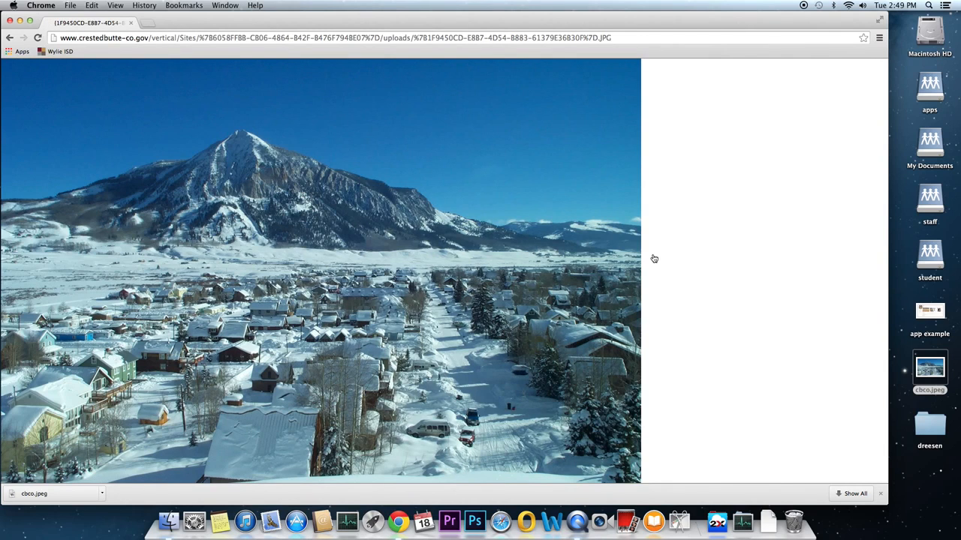
# Save the full-size town image to the Desktop as "cbco_highres".
pyautogui.rightClick(286, 192)
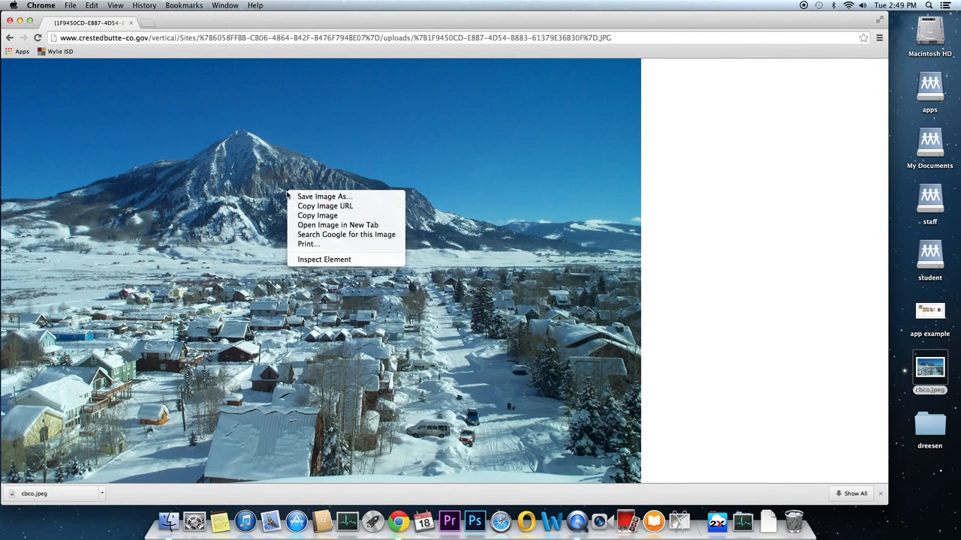
pyautogui.click(292, 195)
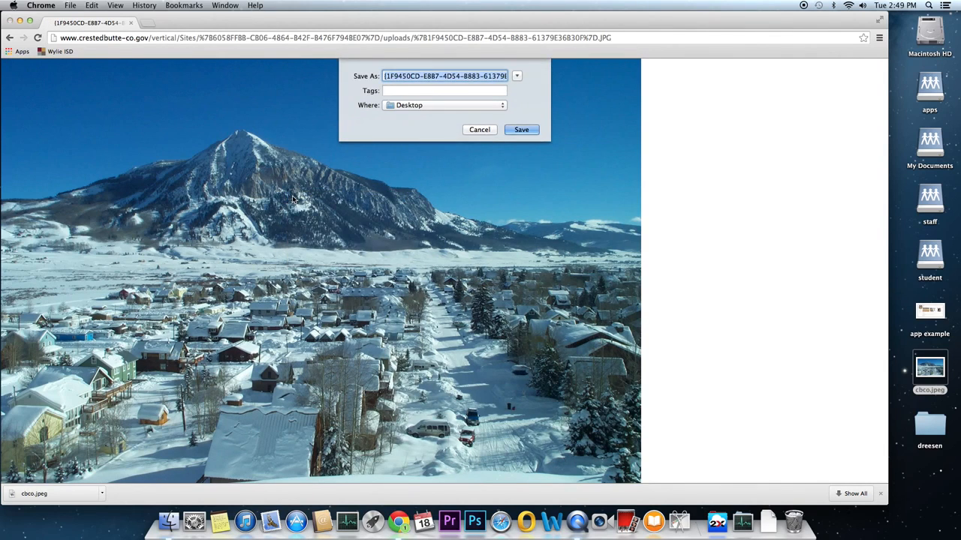
pyautogui.write('cbco_h')
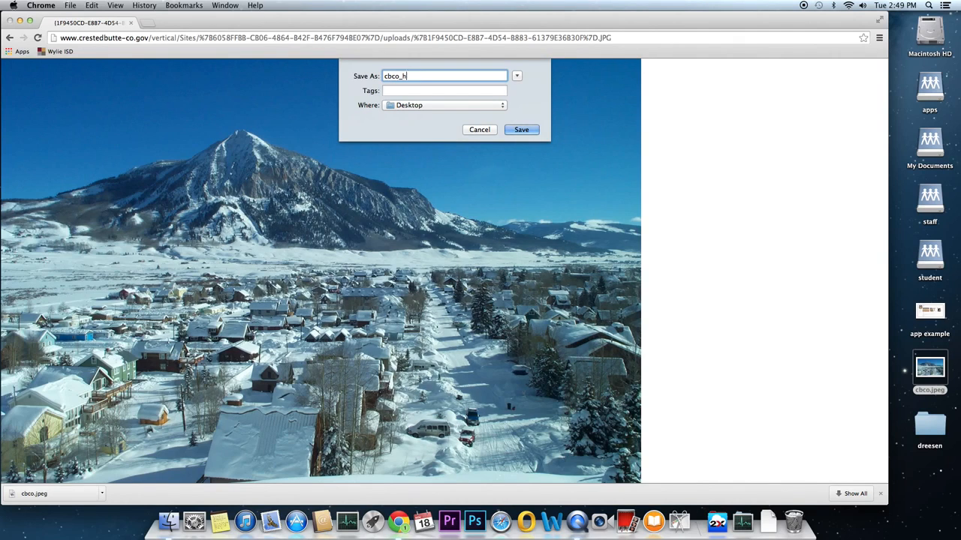
pyautogui.write('ighres')
pyautogui.press('Return')
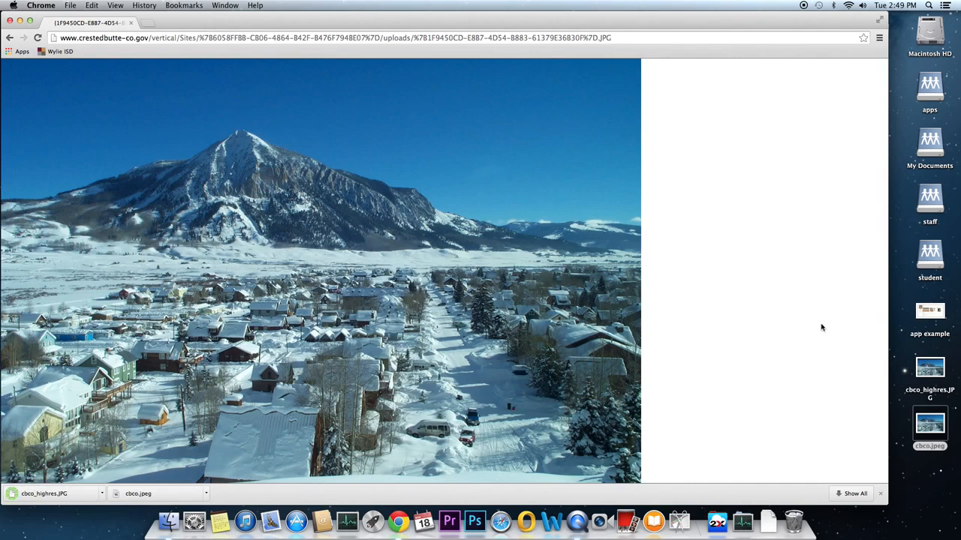
# Open cbco_highres.JPG from the desktop, check its pixel dimensions in the inspector, and close both windows.
pyautogui.doubleClick(943, 364)
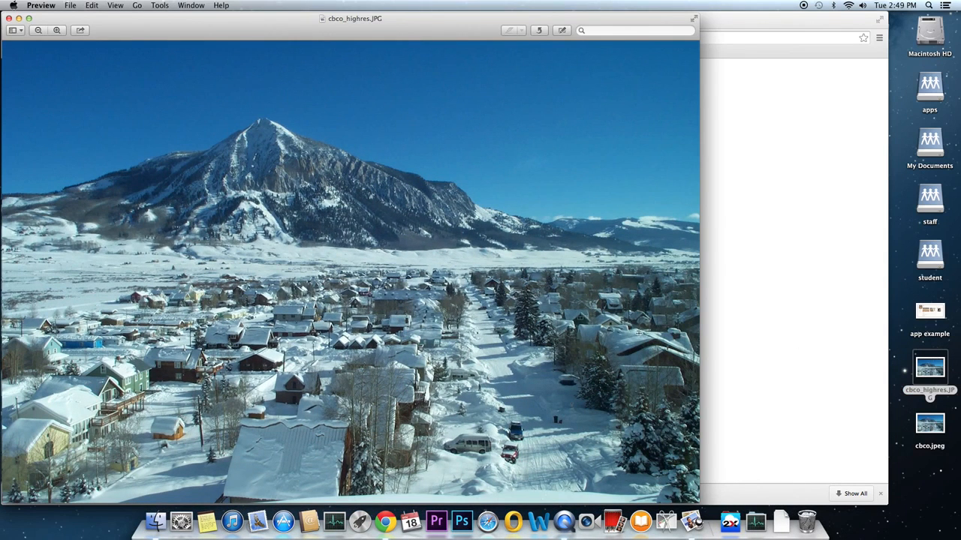
pyautogui.click(163, 5)
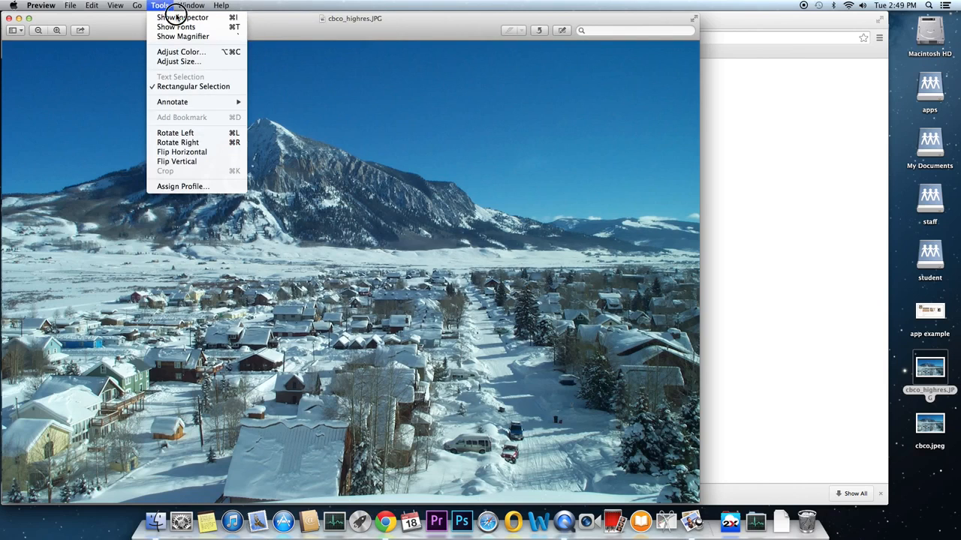
pyautogui.click(179, 18)
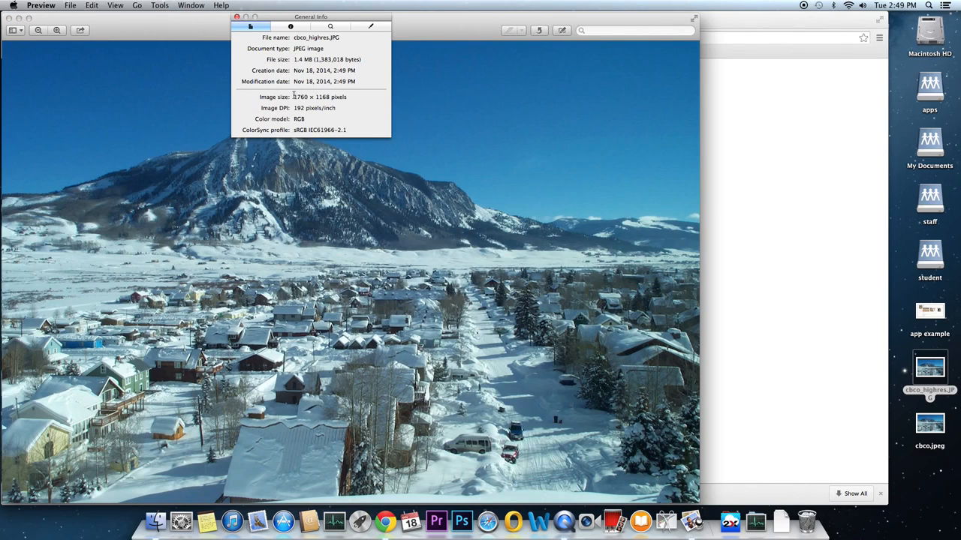
pyautogui.moveTo(293, 96); pyautogui.dragTo(346, 97)
pyautogui.click(236, 17)
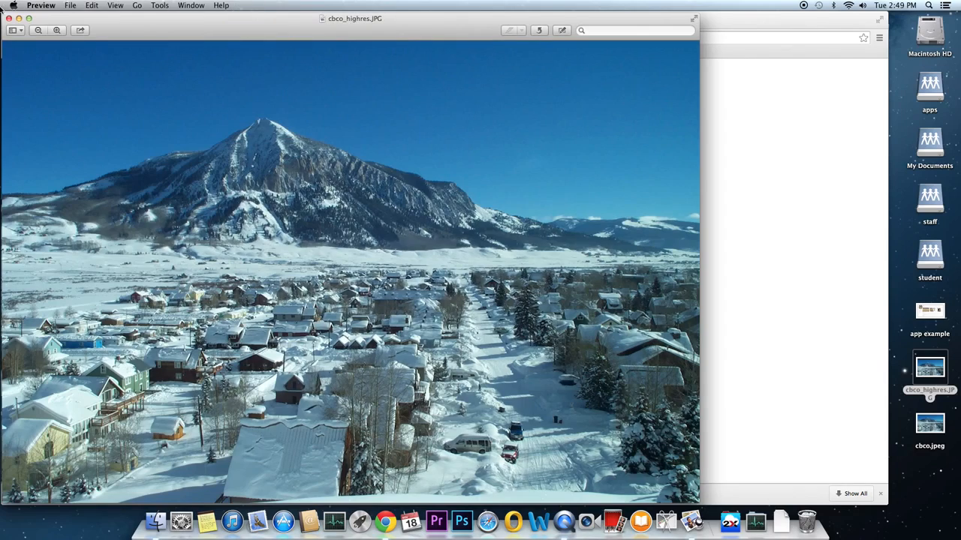
pyautogui.click(9, 18)
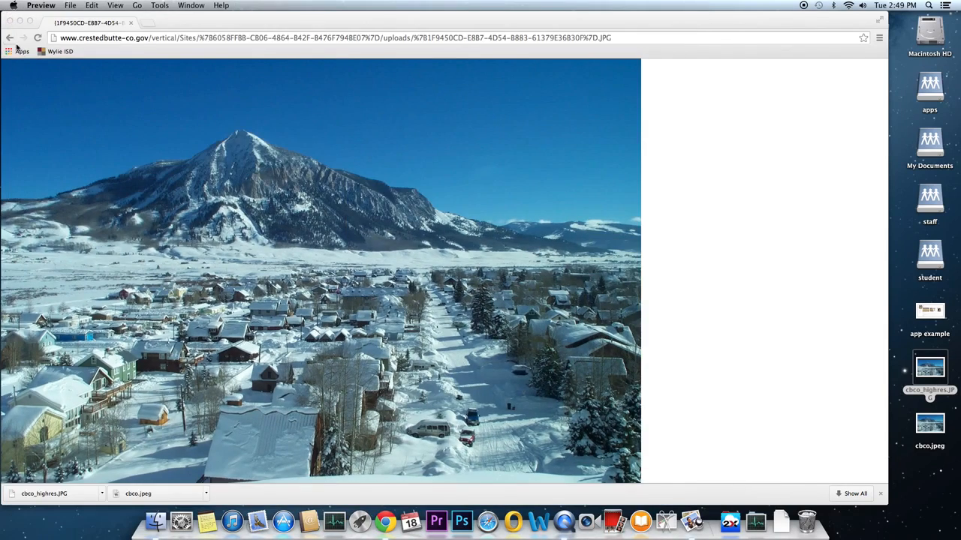
# Return to the image results and open the full-size original of the "Welcome to Crested Butte" sign photo.
pyautogui.click(9, 38)
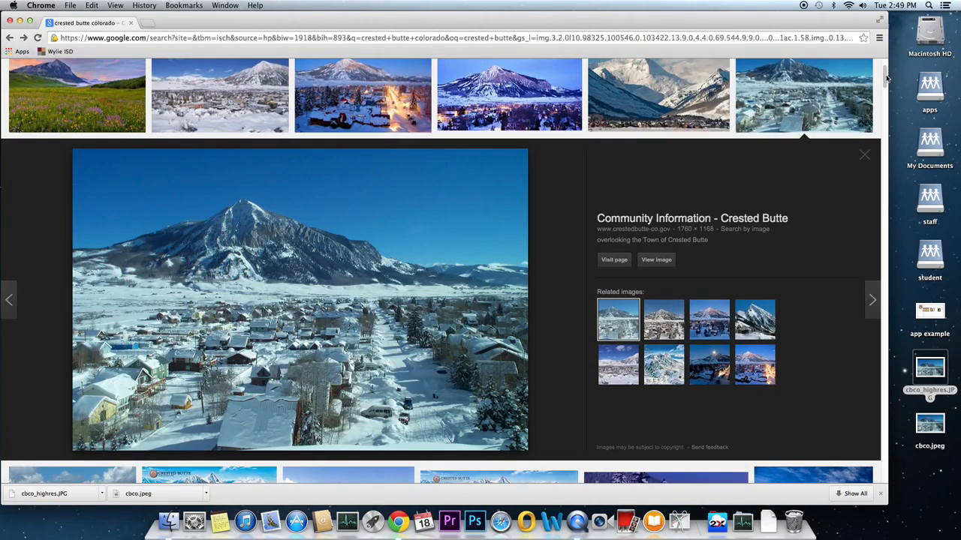
pyautogui.moveTo(884, 75); pyautogui.dragTo(886, 94)
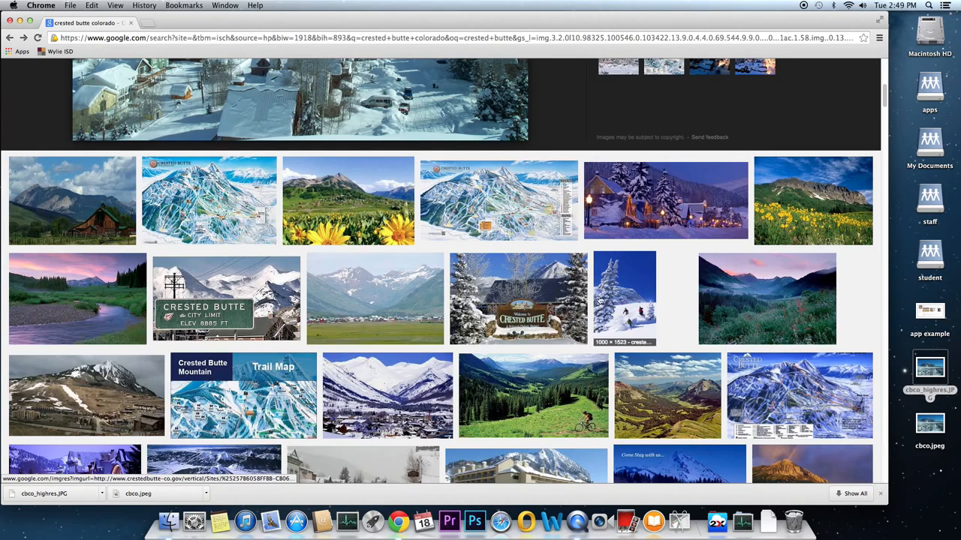
pyautogui.click(556, 298)
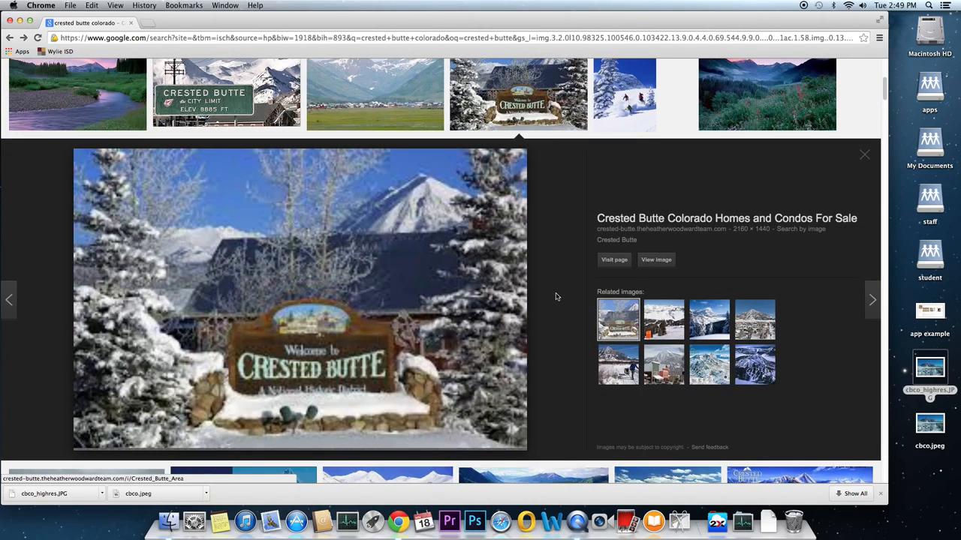
pyautogui.click(665, 265)
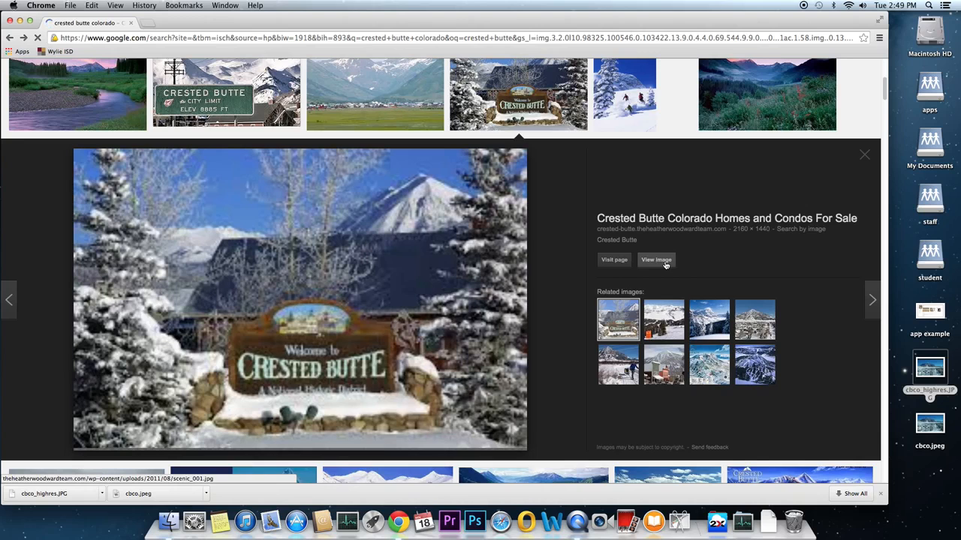
pyautogui.click(660, 260)
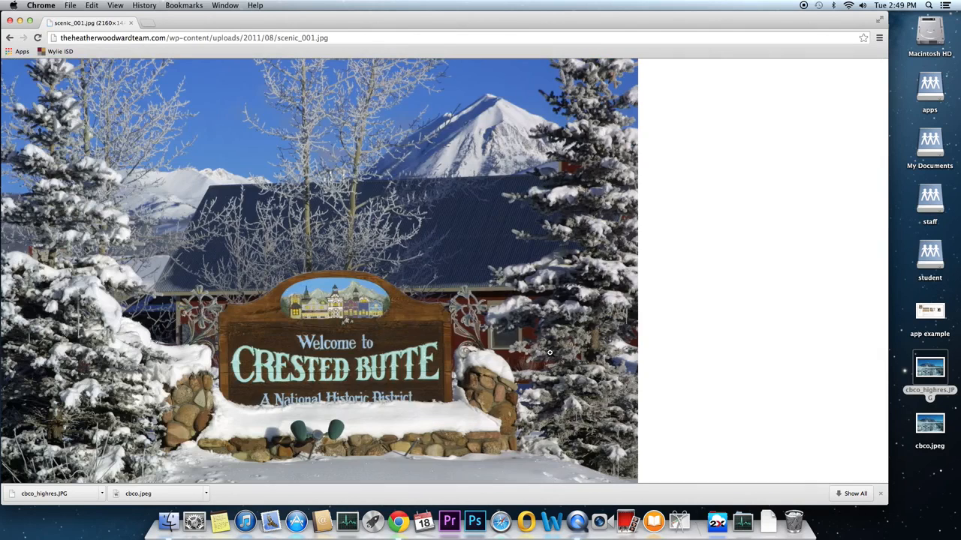
# Save the full-size welcome sign photo to the Desktop as "welcomecb" and hide the browser.
pyautogui.rightClick(385, 224)
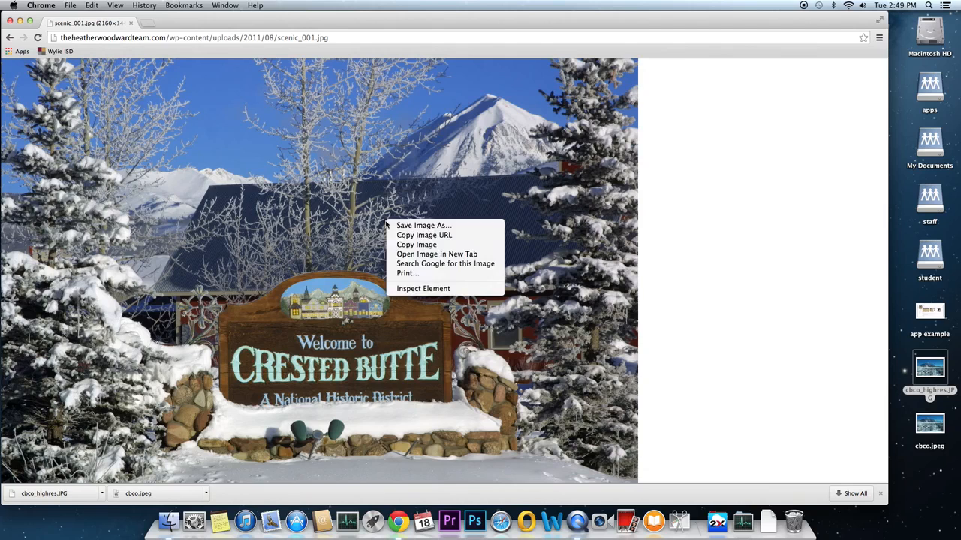
pyautogui.click(400, 225)
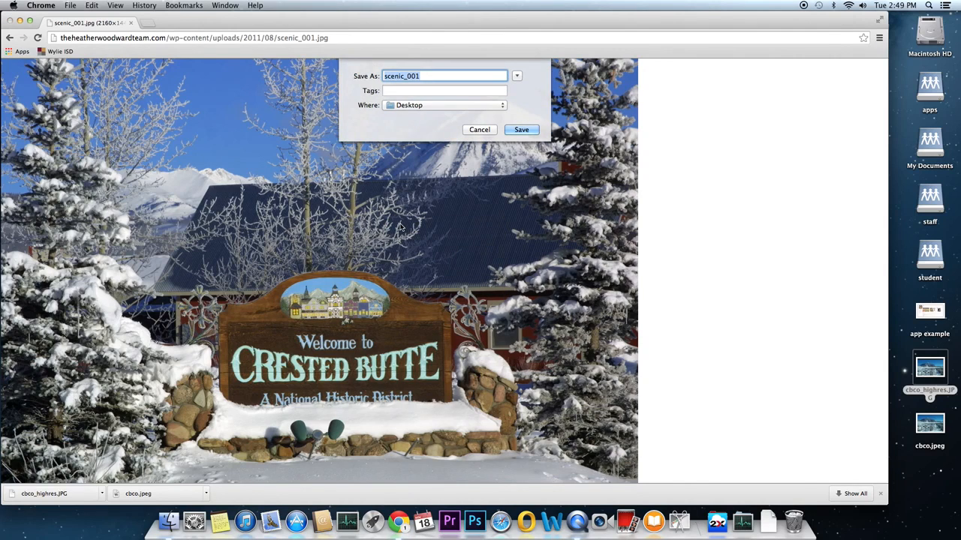
pyautogui.write('welcomecb')
pyautogui.click(520, 129)
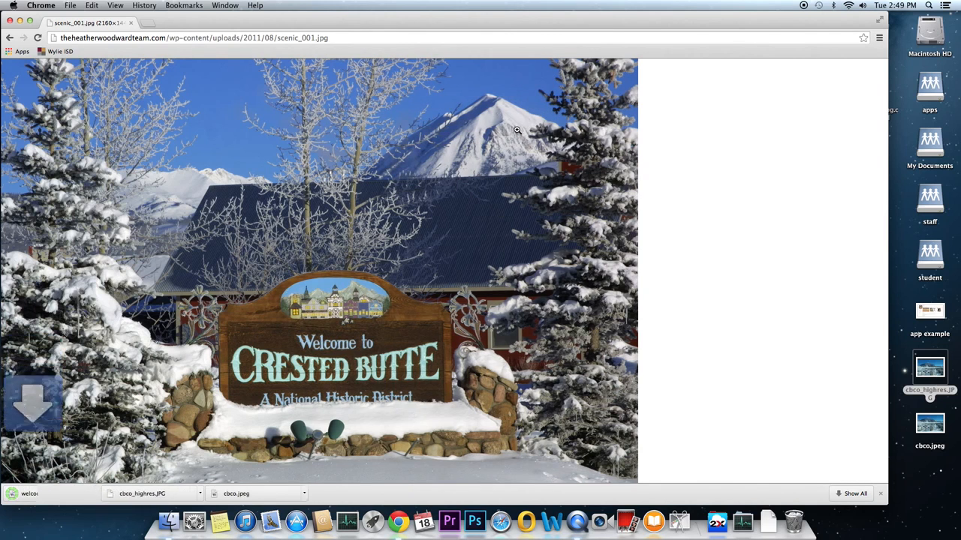
pyautogui.press('super+h')
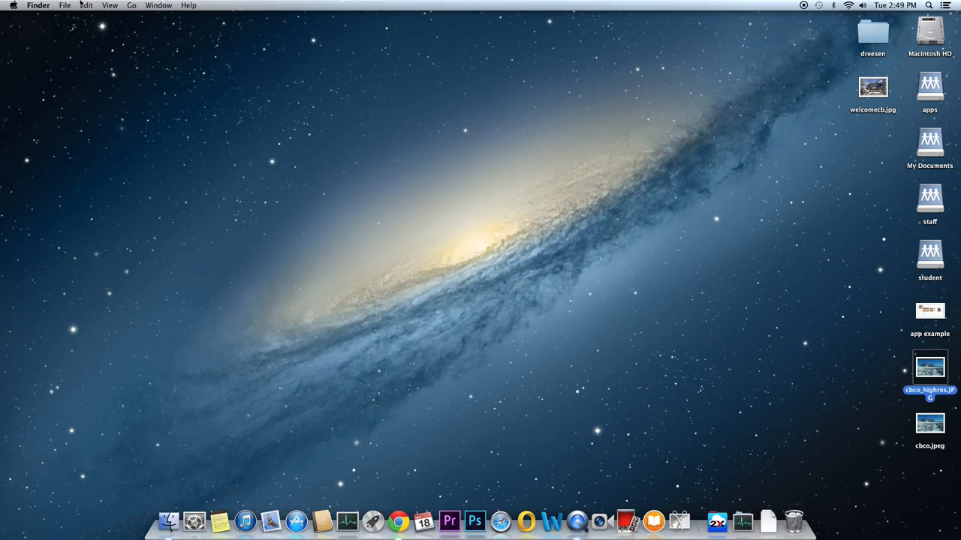
# Move the low-resolution cbco.jpeg from the desktop to the Trash.
pyautogui.click(510, 222)
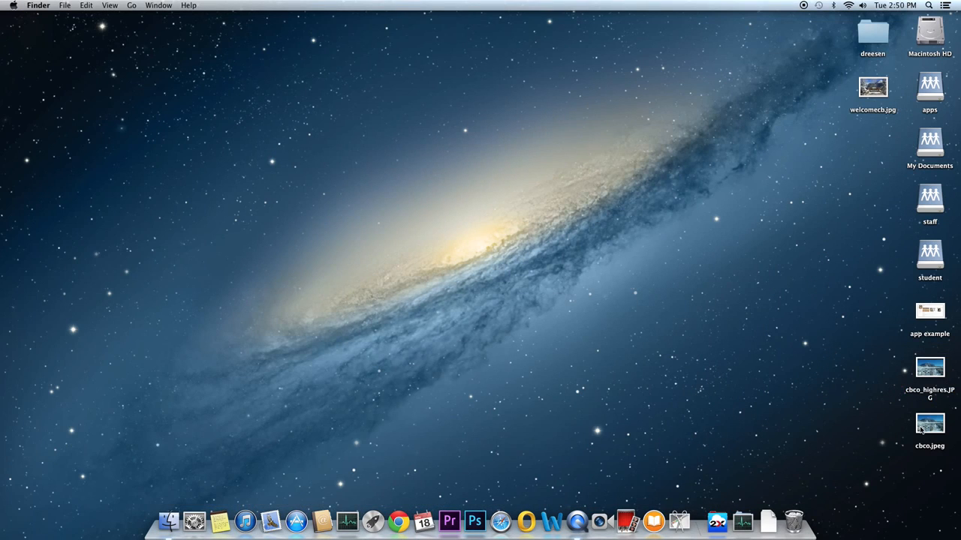
pyautogui.moveTo(921, 429); pyautogui.dragTo(793, 522)
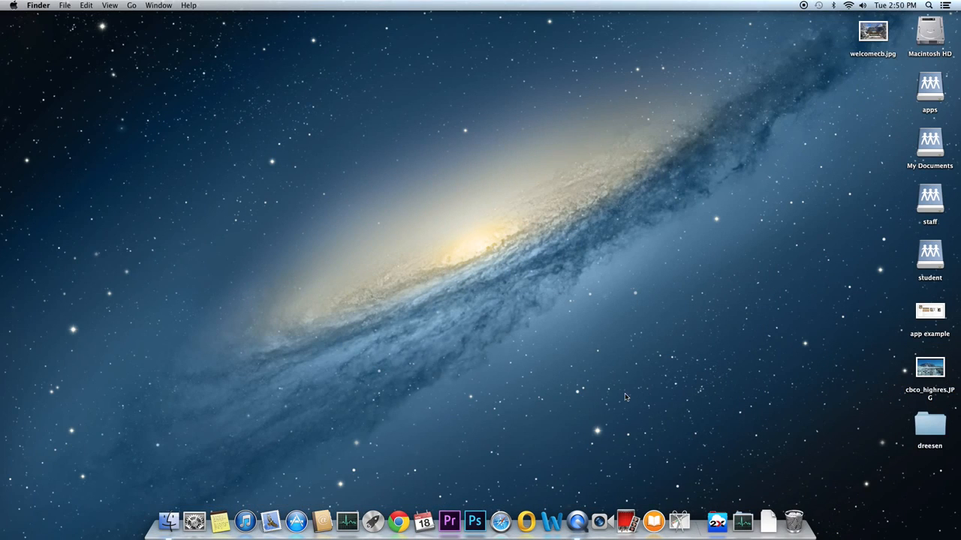
# Launch Adobe Premiere Pro and create a new project named "vacation".
pyautogui.click(453, 521)
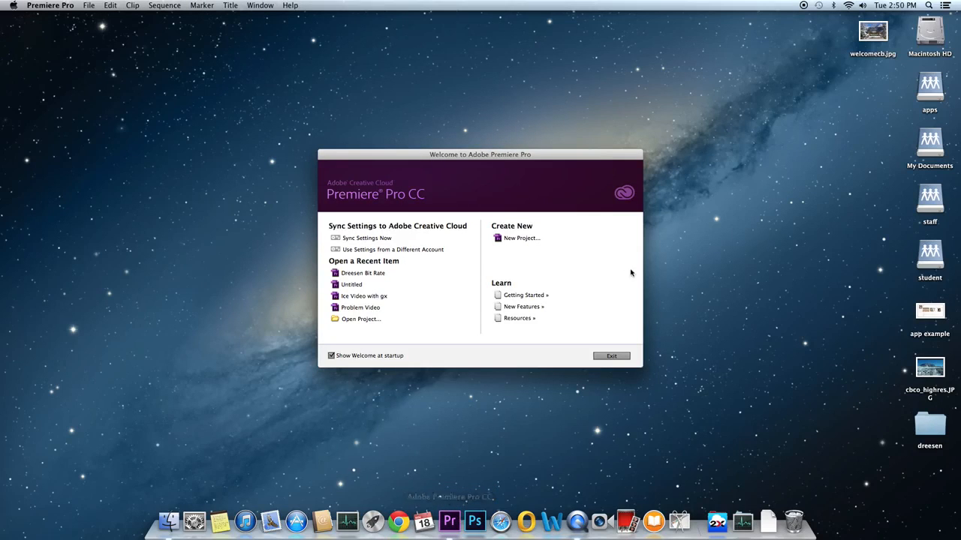
pyautogui.click(503, 238)
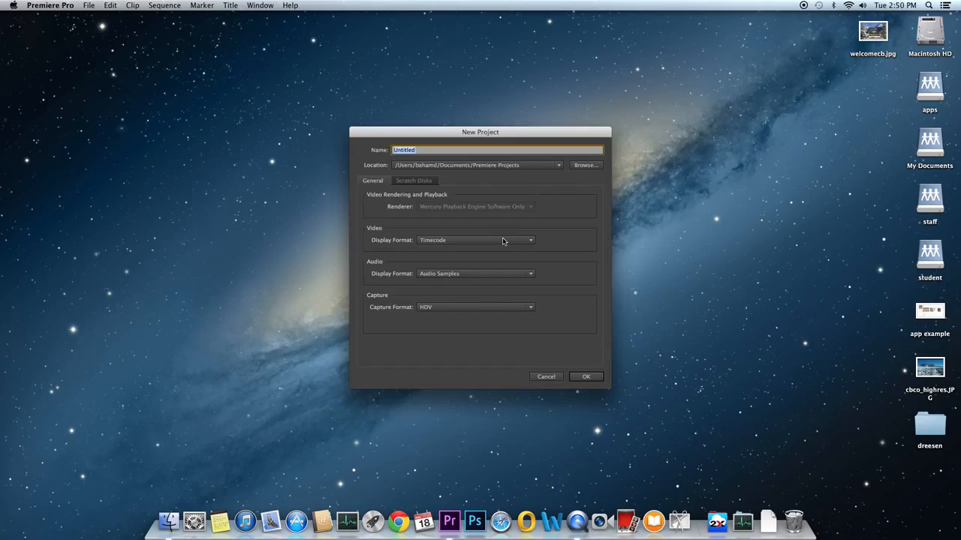
pyautogui.write('vacato')
pyautogui.press('BackSpace')
pyautogui.write('ion')
pyautogui.click(578, 377)
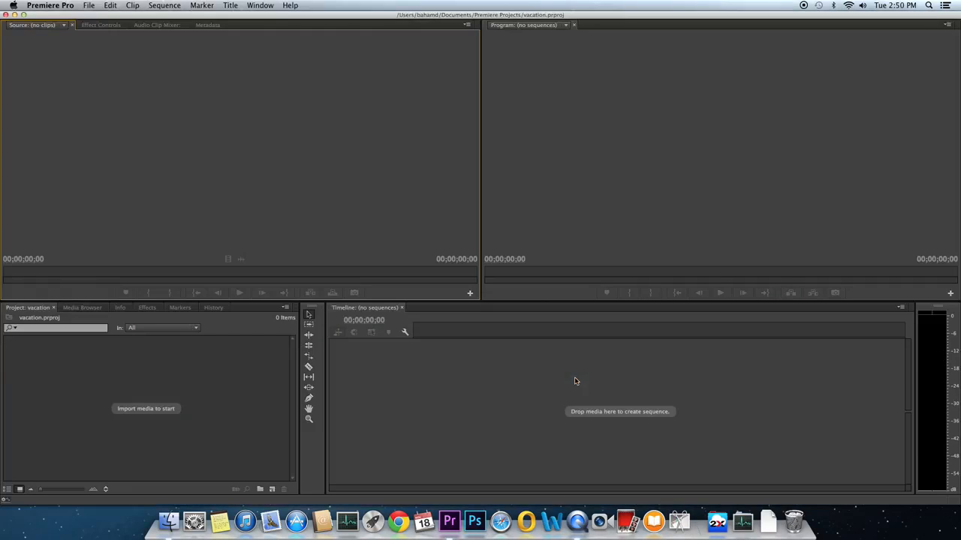
# Import cbco_highres.JPG and welcomecb.jpg from the Desktop into the project.
pyautogui.doubleClick(94, 379)
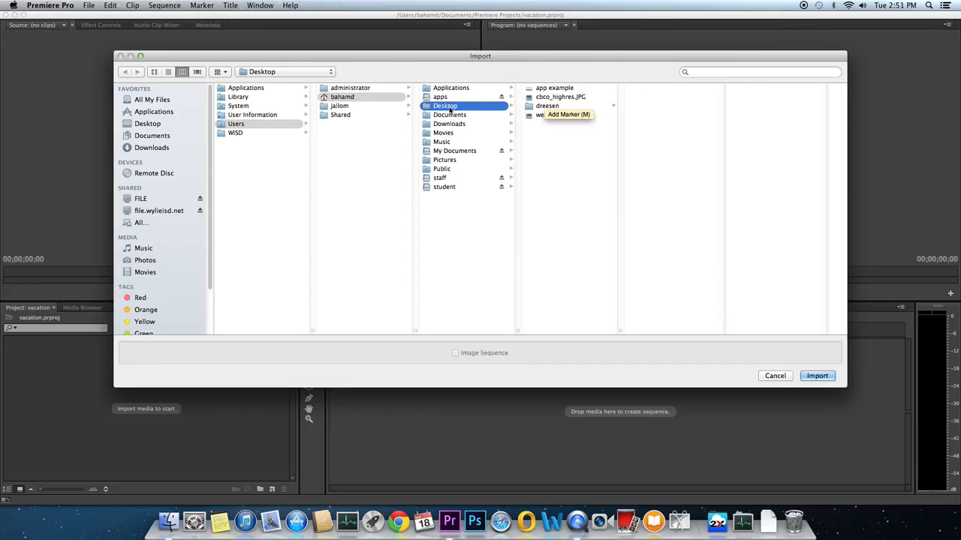
pyautogui.click(561, 97)
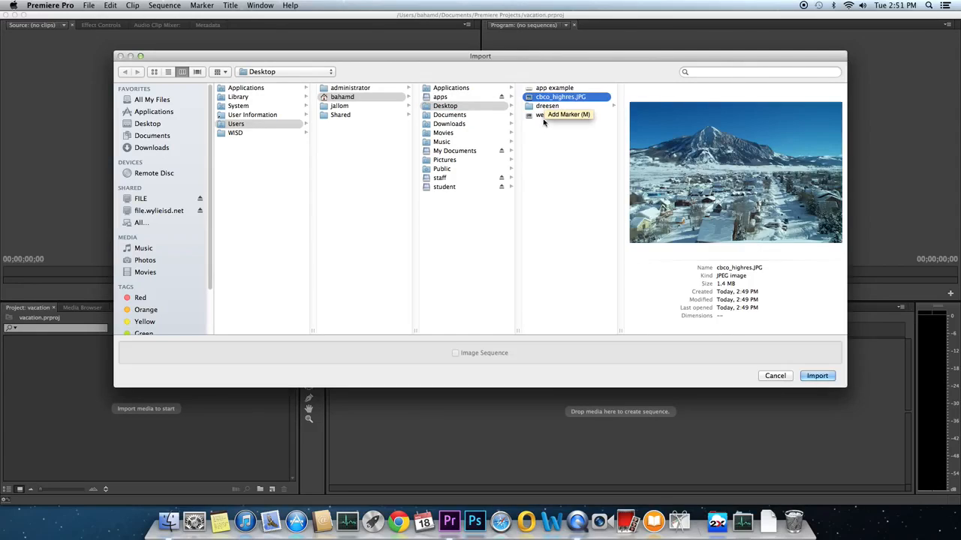
pyautogui.keyDown('super'); pyautogui.click(541, 118); pyautogui.keyUp('super')
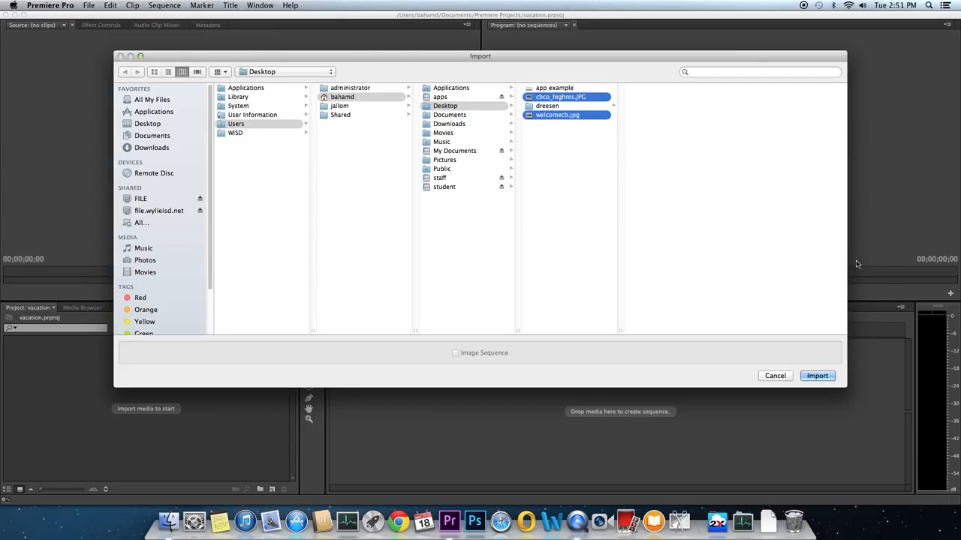
pyautogui.click(825, 376)
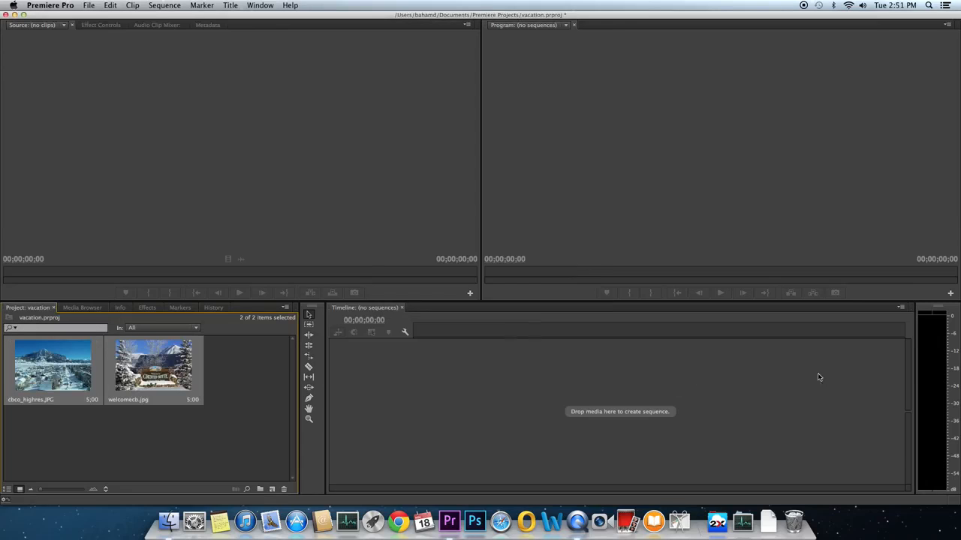
pyautogui.click(152, 444)
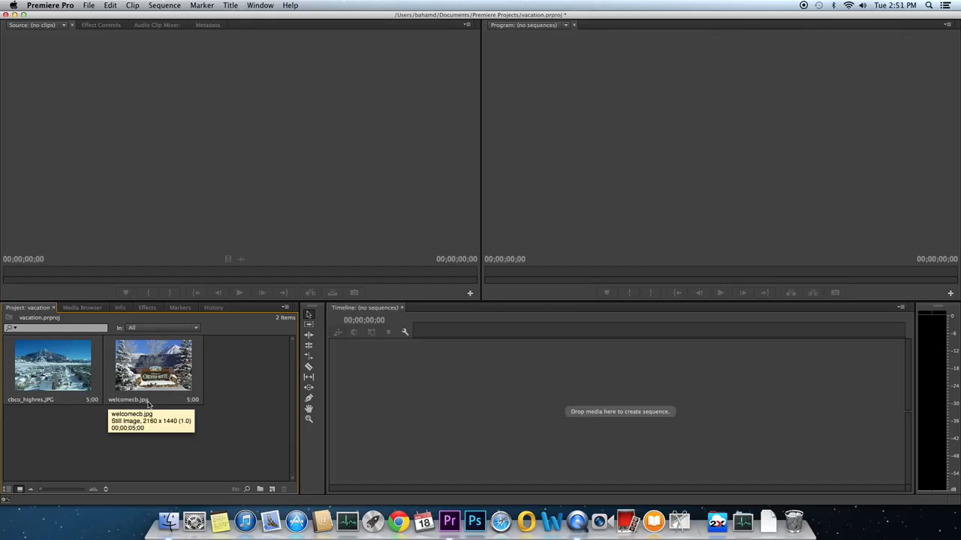
# Create a sequence from cbco_highres.JPG and place welcomecb.jpg directly after it on video track V1.
pyautogui.moveTo(38, 364); pyautogui.dragTo(409, 395)
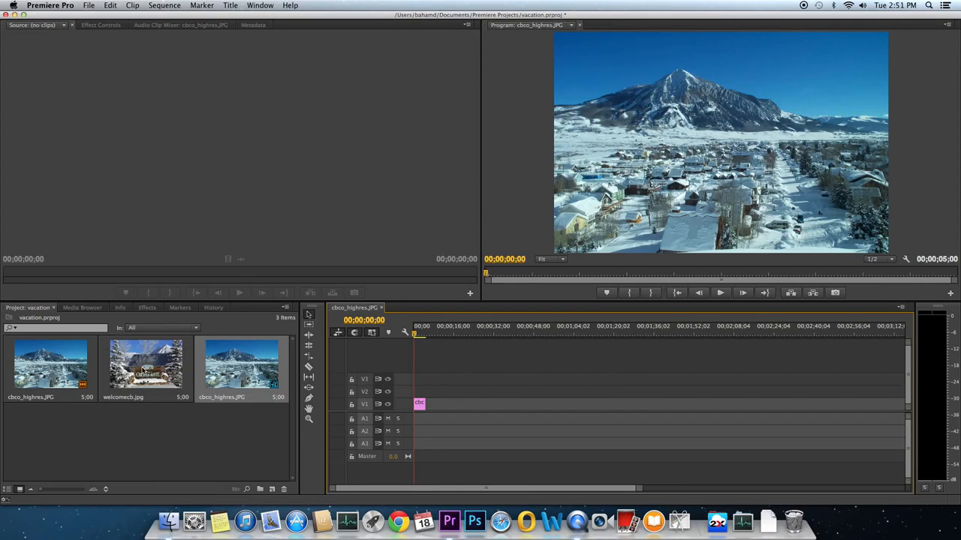
pyautogui.moveTo(143, 369); pyautogui.dragTo(429, 416)
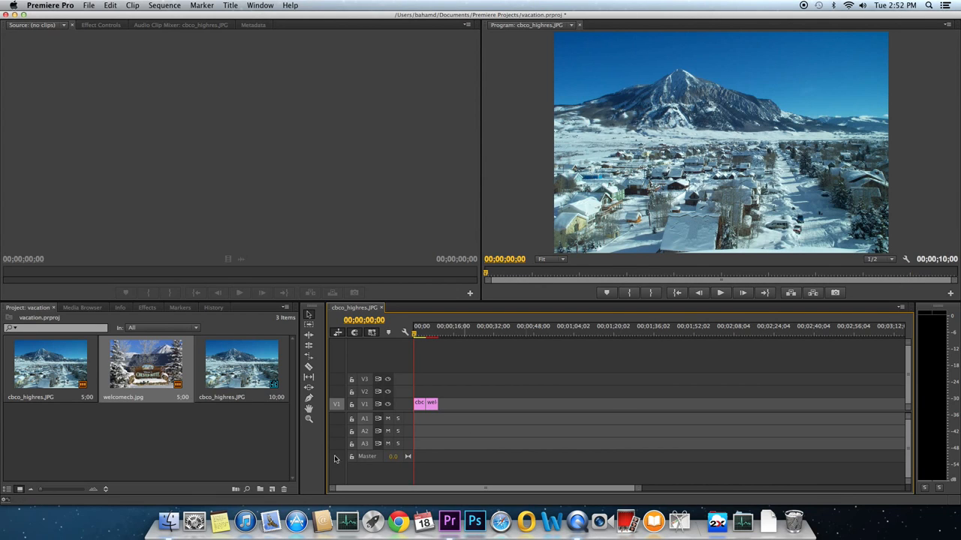
pyautogui.moveTo(412, 328)
pyautogui.mouseDown()
pyautogui.moveTo(435, 334)
pyautogui.moveTo(403, 335)
pyautogui.mouseUp()
# Bring up the effects library and check that Effects is enabled among the available workspace windows.
pyautogui.click(148, 308)
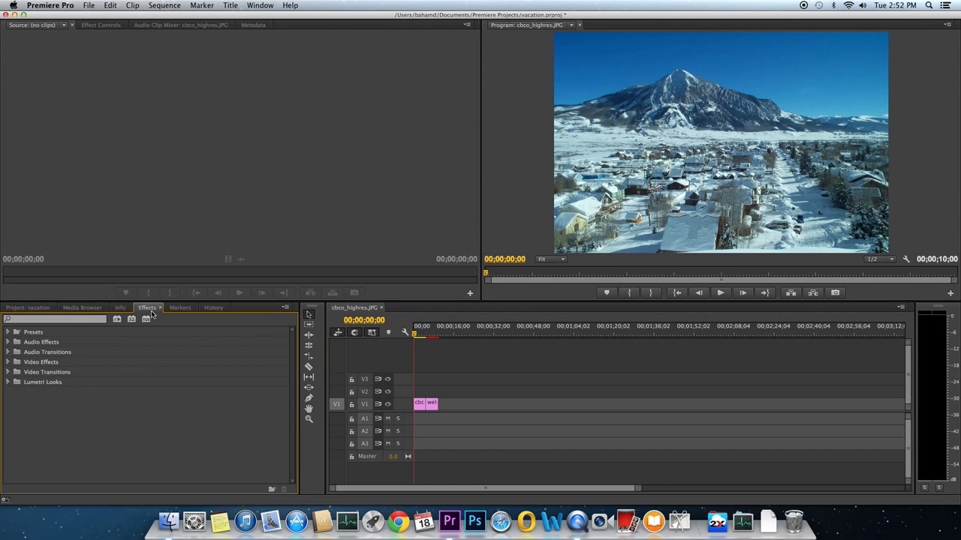
pyautogui.click(30, 308)
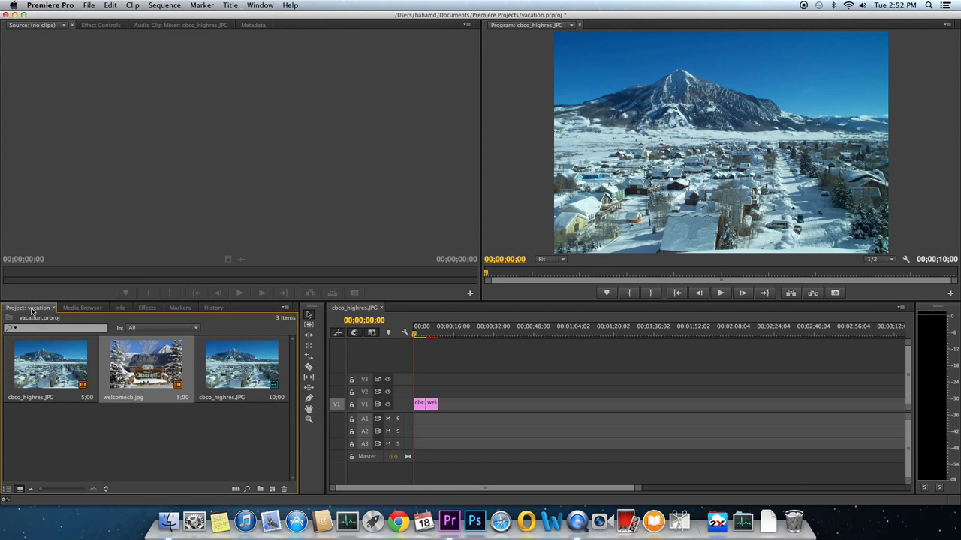
pyautogui.click(146, 308)
pyautogui.click(259, 5)
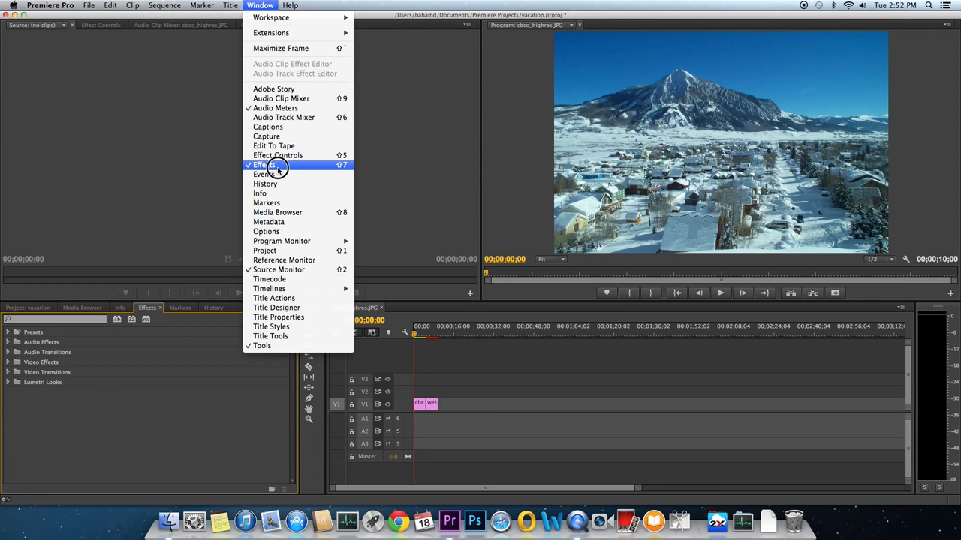
pyautogui.click(270, 4)
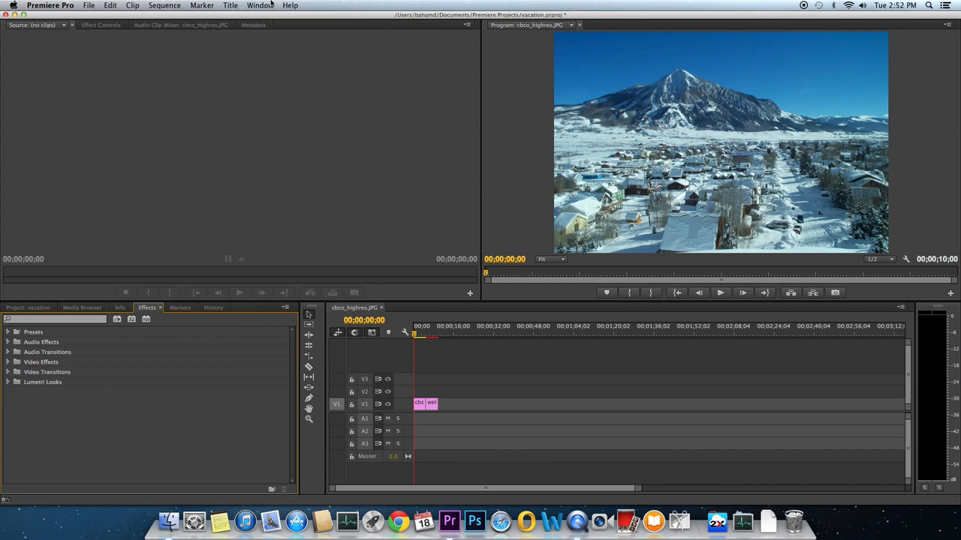
pyautogui.click(271, 4)
pyautogui.moveTo(274, 18)
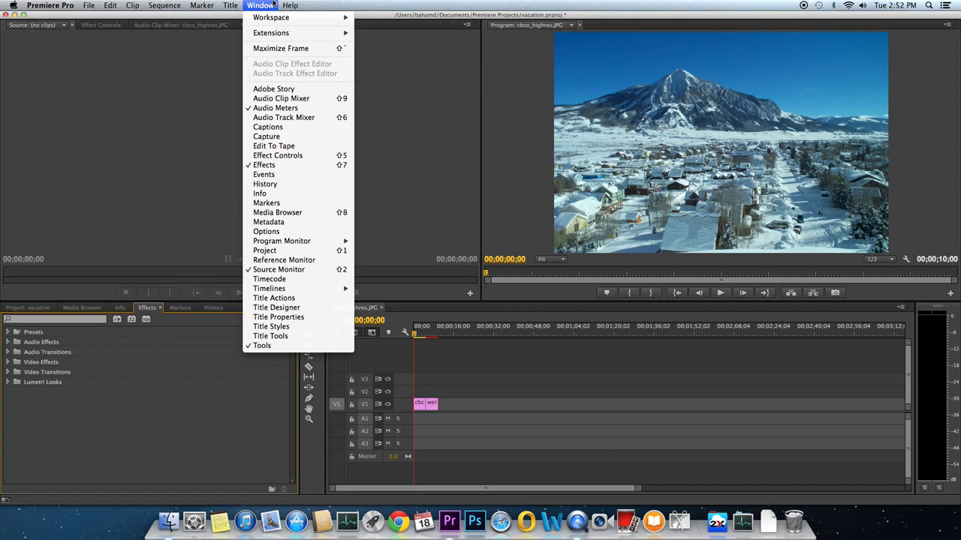
pyautogui.click(274, 164)
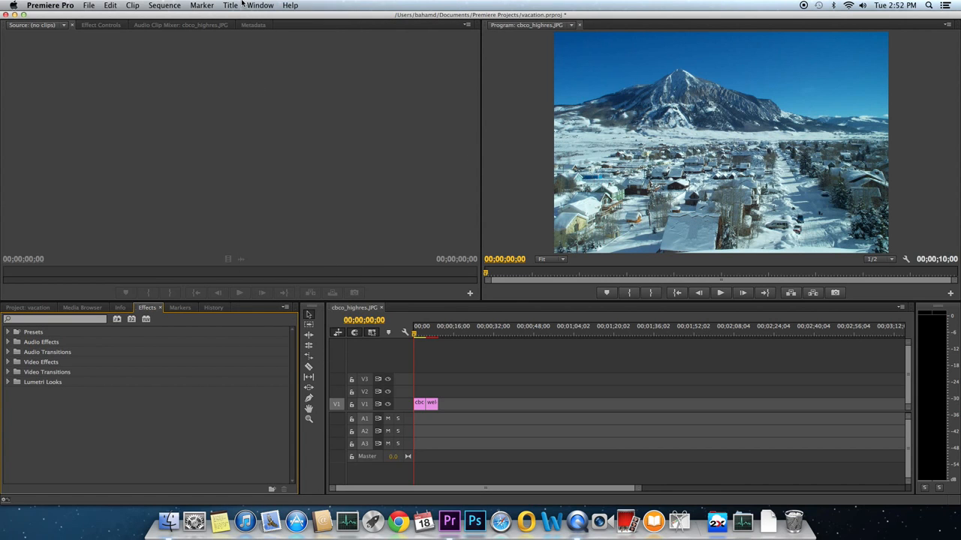
pyautogui.click(274, 5)
pyautogui.click(273, 5)
# Expand the Dissolve group of the video transitions and select Cross Dissolve.
pyautogui.click(8, 372)
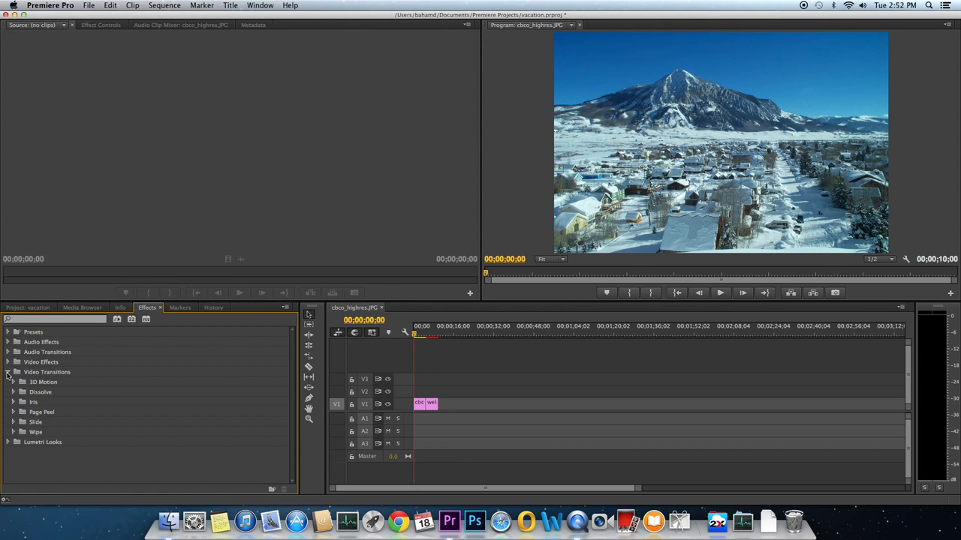
pyautogui.click(12, 392)
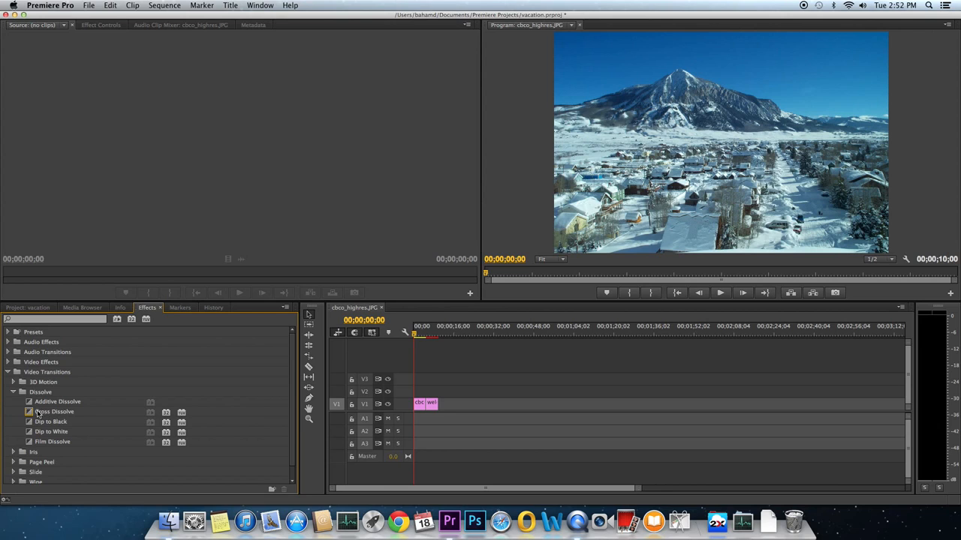
pyautogui.click(30, 413)
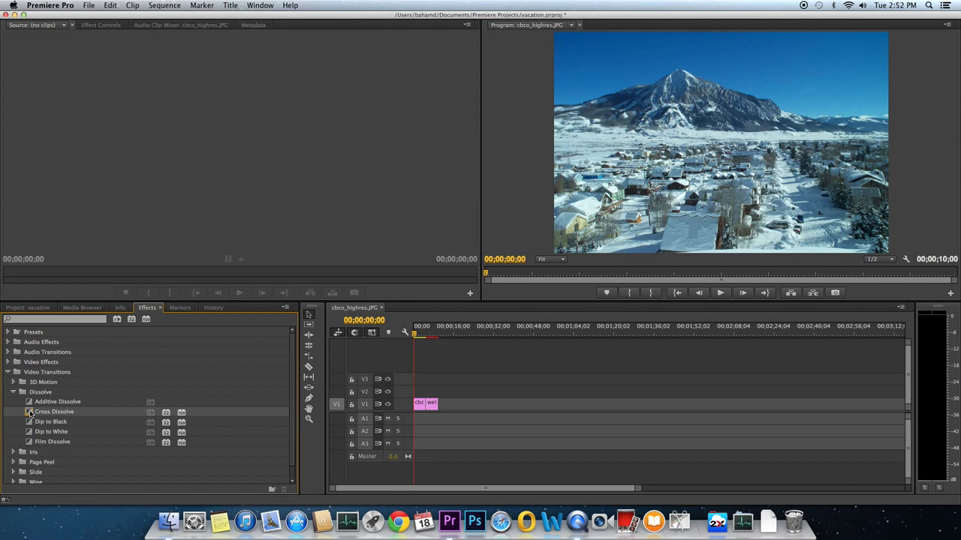
# Find the cut between the two photos with the playhead, and park the playhead before it at about 00;00;03;26.
pyautogui.click(413, 336)
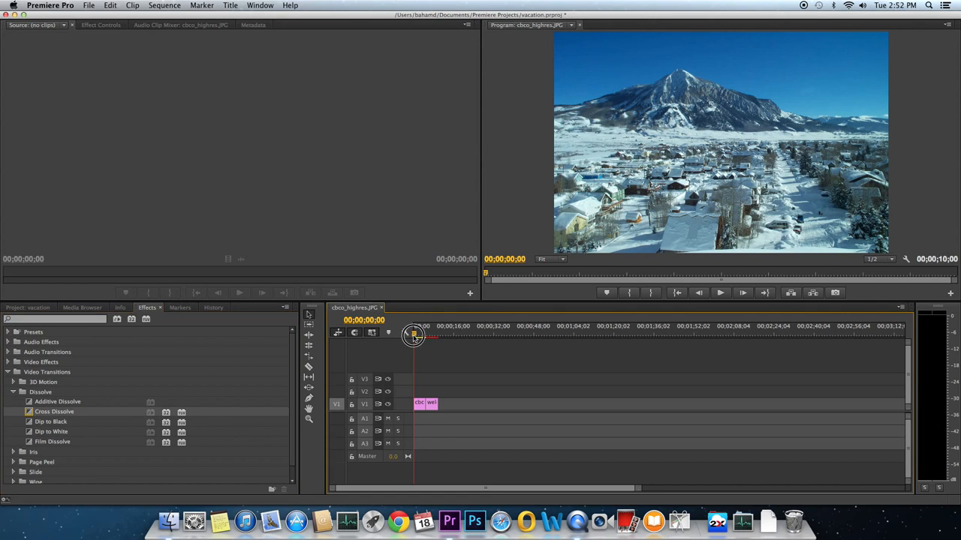
pyautogui.moveTo(413, 336); pyautogui.dragTo(426, 338)
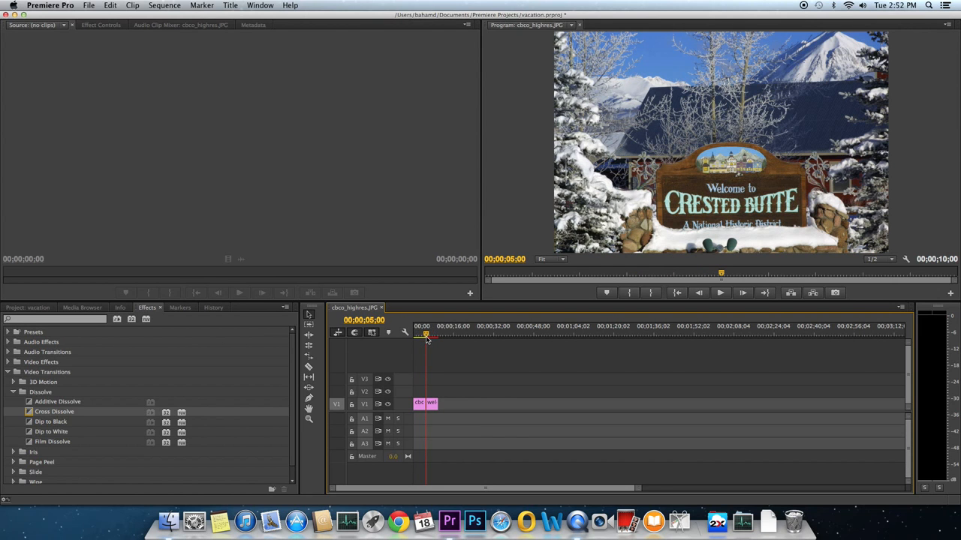
pyautogui.press('=')
pyautogui.press('=')
pyautogui.press('=')
pyautogui.press('=')
pyautogui.press('=')
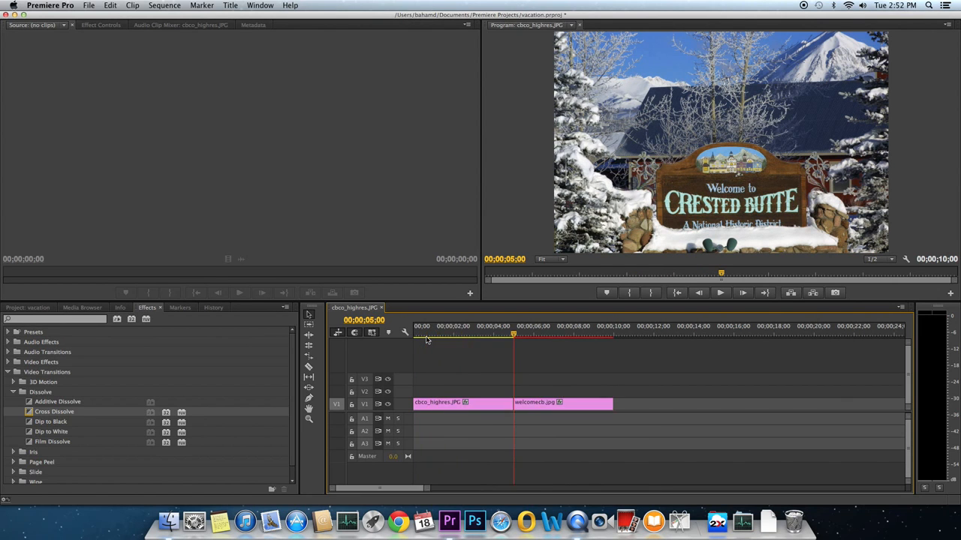
pyautogui.moveTo(659, 336); pyautogui.dragTo(568, 343)
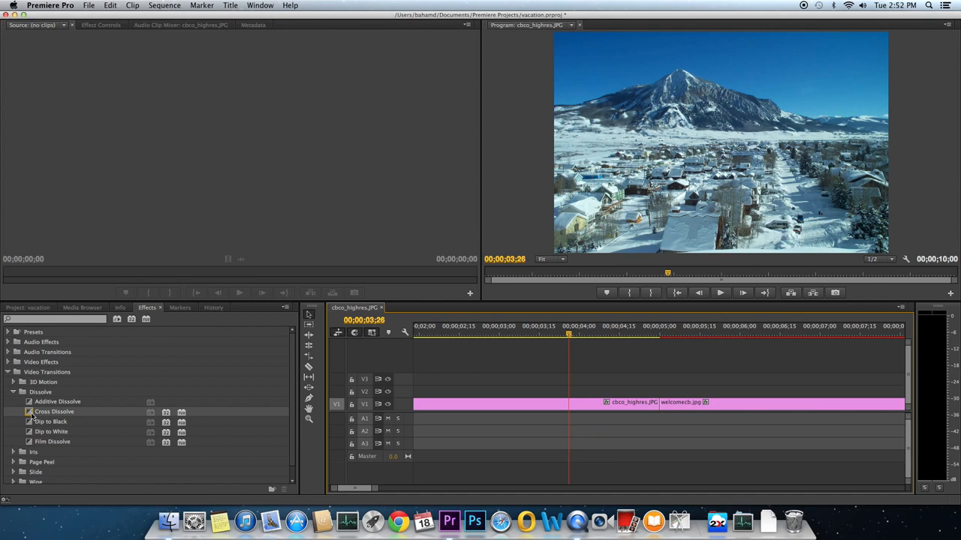
# Apply Cross Dissolve centred on the cut between cbco_highres.JPG and welcomecb.jpg, and scrub through the transition to preview it.
pyautogui.click(30, 416)
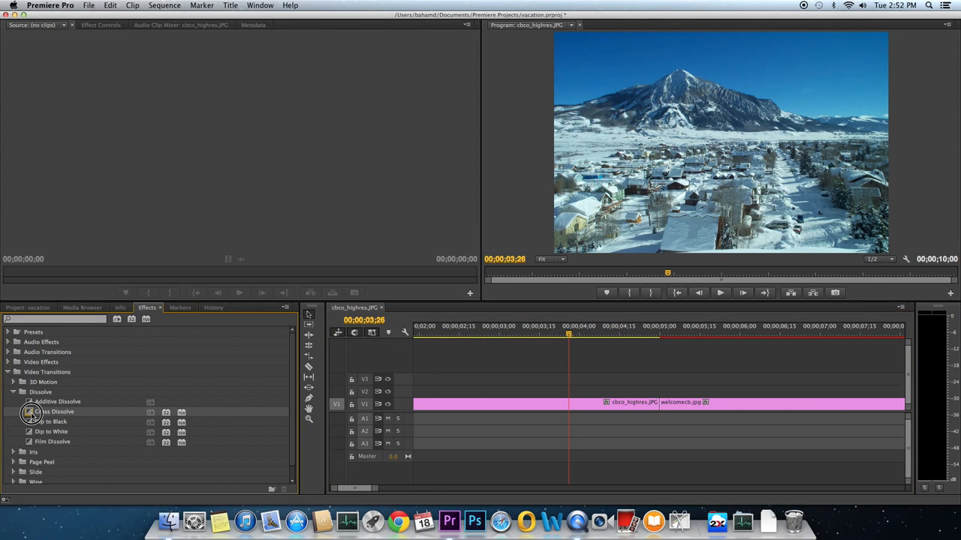
pyautogui.moveTo(30, 415); pyautogui.dragTo(659, 404)
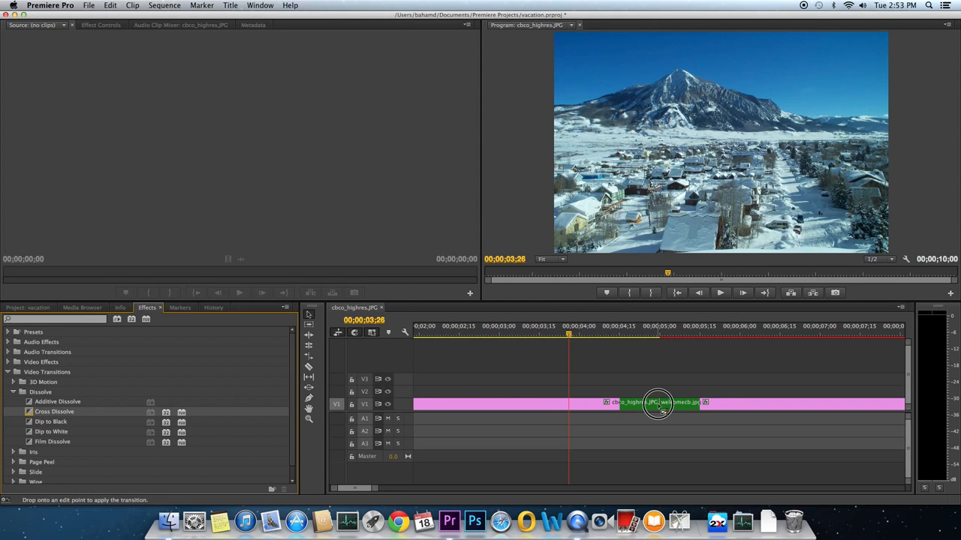
pyautogui.moveTo(658, 405); pyautogui.dragTo(653, 405)
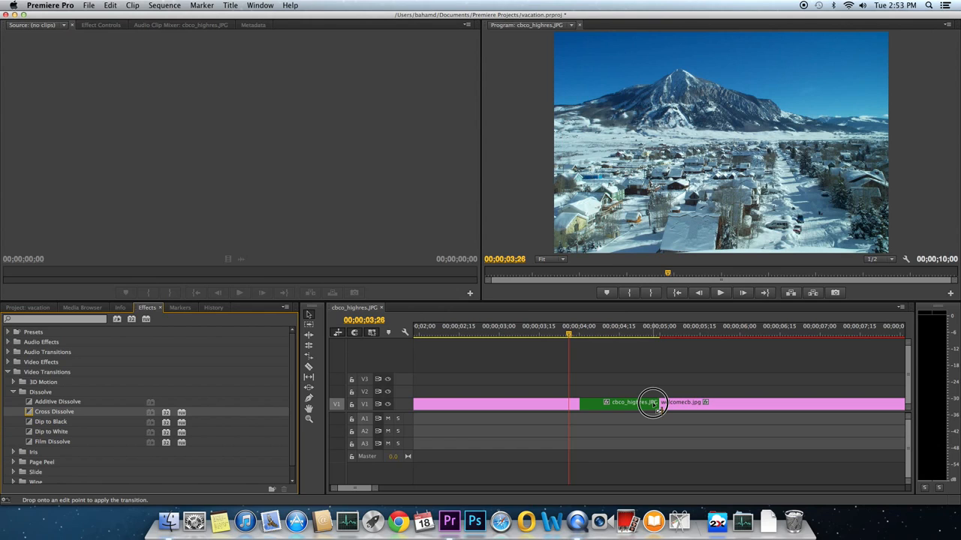
pyautogui.moveTo(652, 404); pyautogui.dragTo(660, 404)
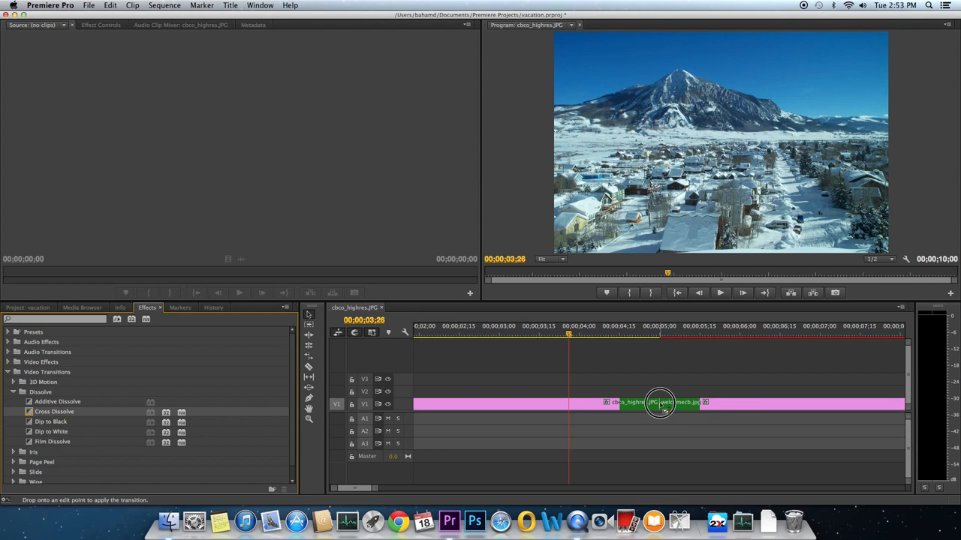
pyautogui.moveTo(660, 404); pyautogui.dragTo(659, 404)
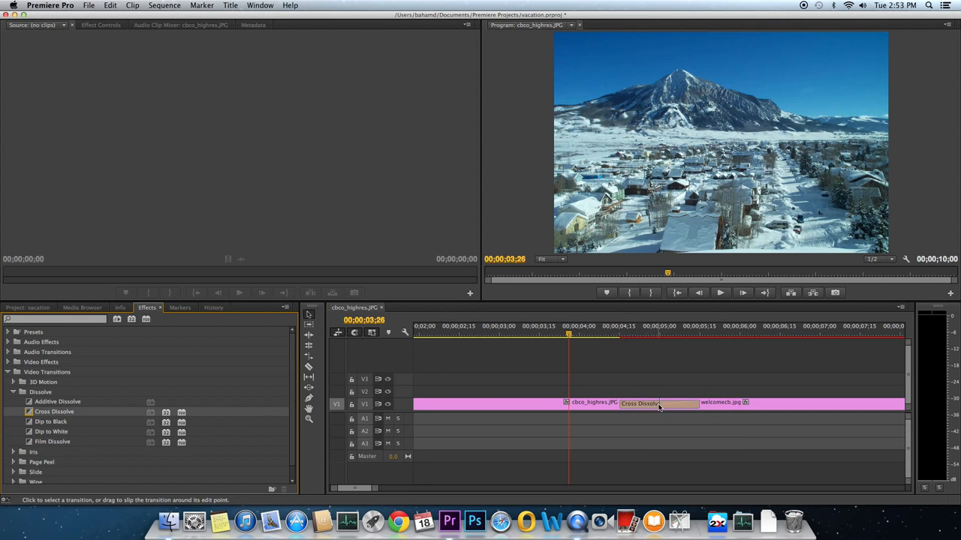
pyautogui.click(568, 334)
pyautogui.moveTo(568, 334); pyautogui.dragTo(661, 331)
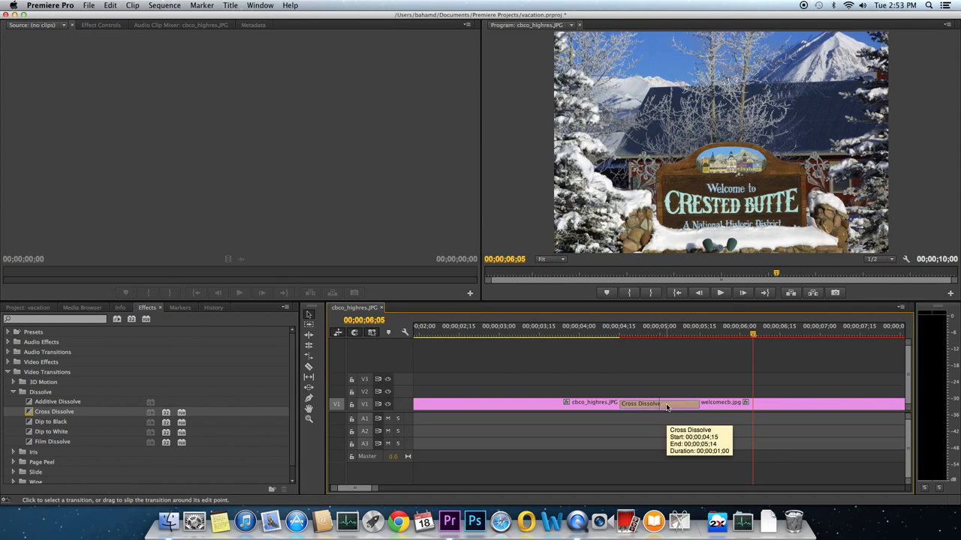
# Set the Cross Dissolve's duration to 10 frames and move the playhead back before the transition, to about 00;00;03;24.
pyautogui.doubleClick(667, 405)
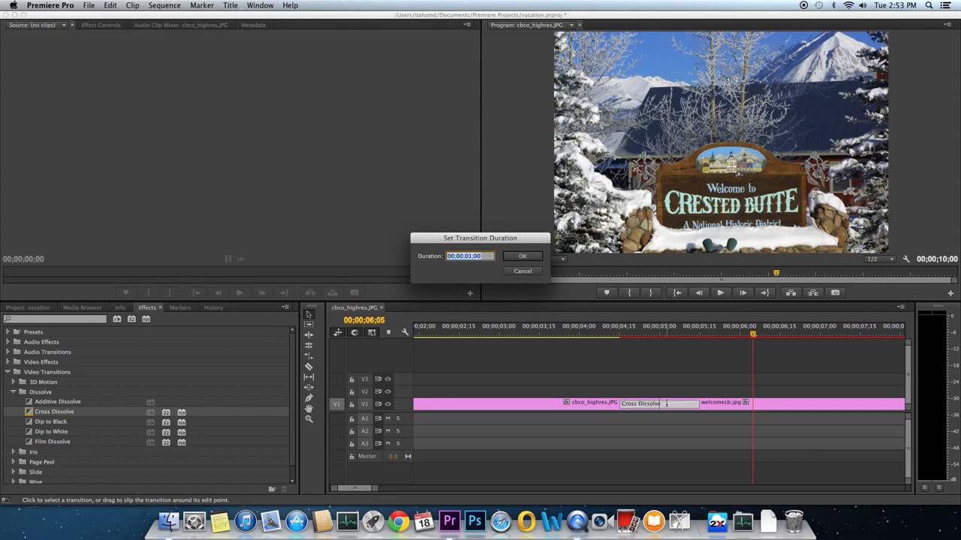
pyautogui.write('10')
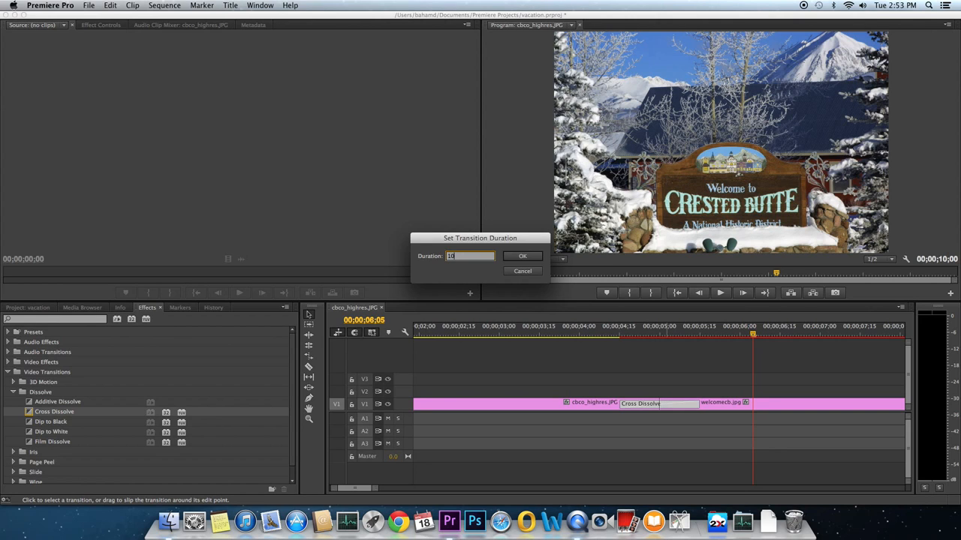
pyautogui.click(523, 257)
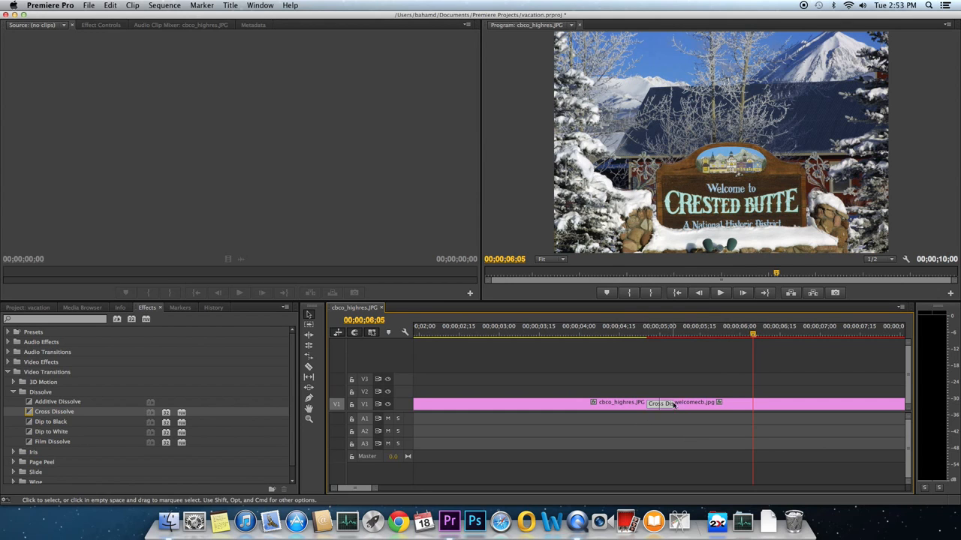
pyautogui.moveTo(754, 334); pyautogui.dragTo(564, 366)
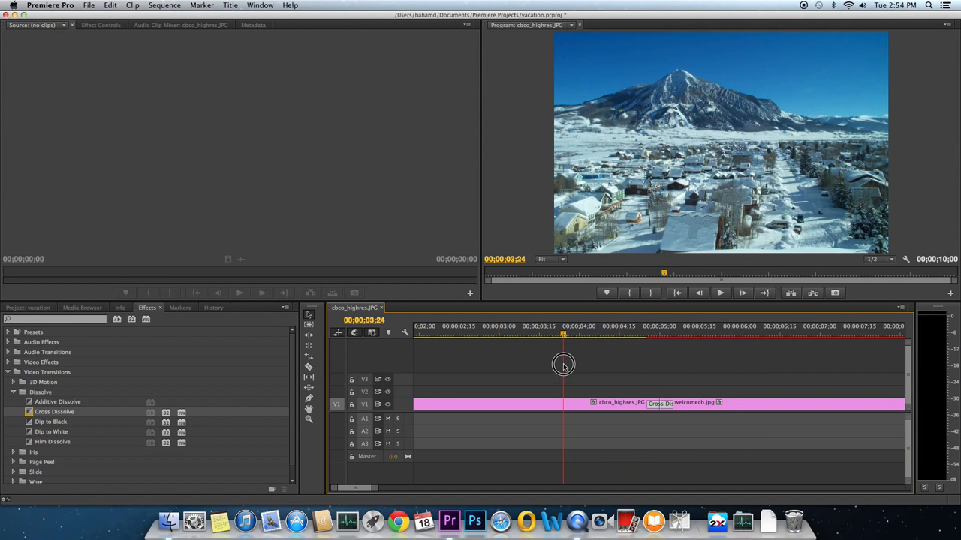
# Play the sequence across the cut to preview the shortened Cross Dissolve.
pyautogui.press('space')
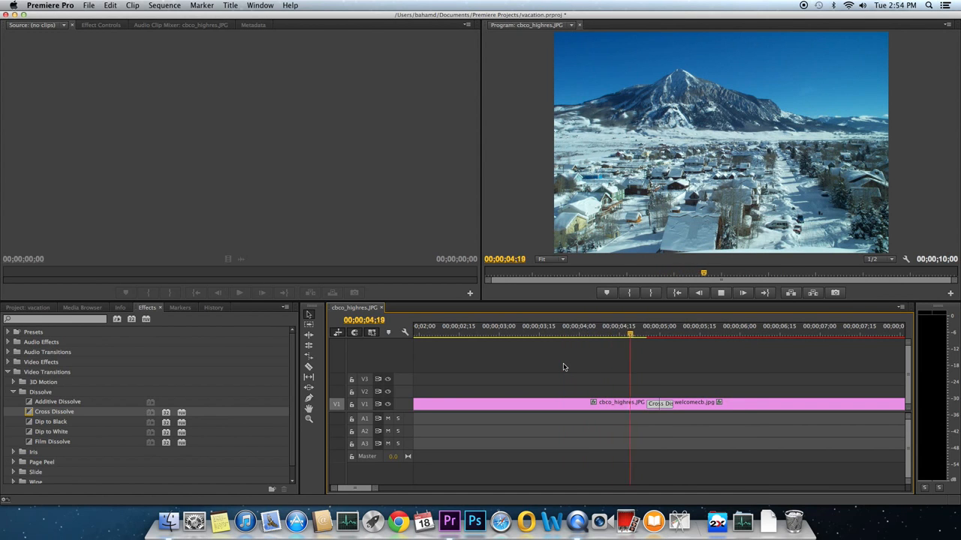
pyautogui.press('space')
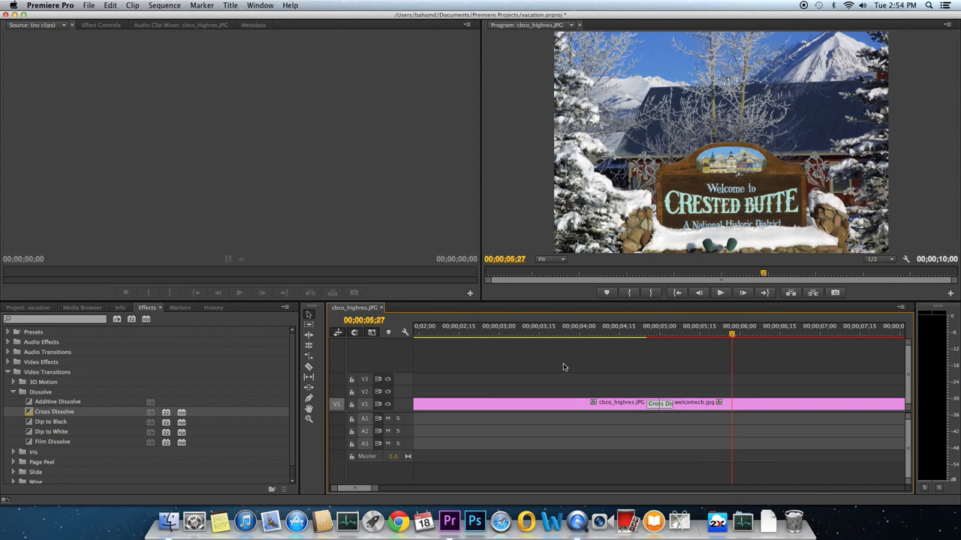
# Expand the 3D Motion, Iris, Page Peel, Slide and Wipe groups and look through the available video transitions.
pyautogui.click(12, 382)
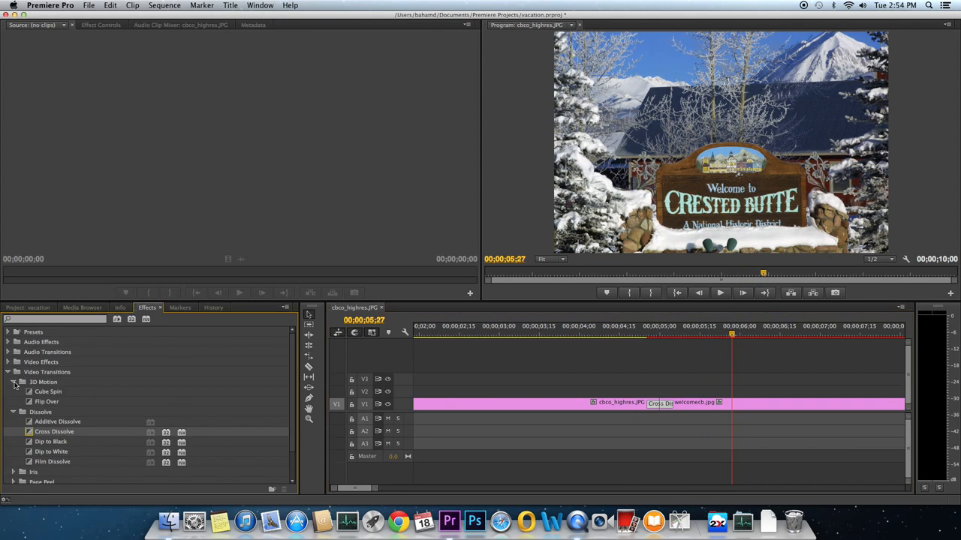
pyautogui.click(13, 472)
pyautogui.scroll(-5, 281, 430)
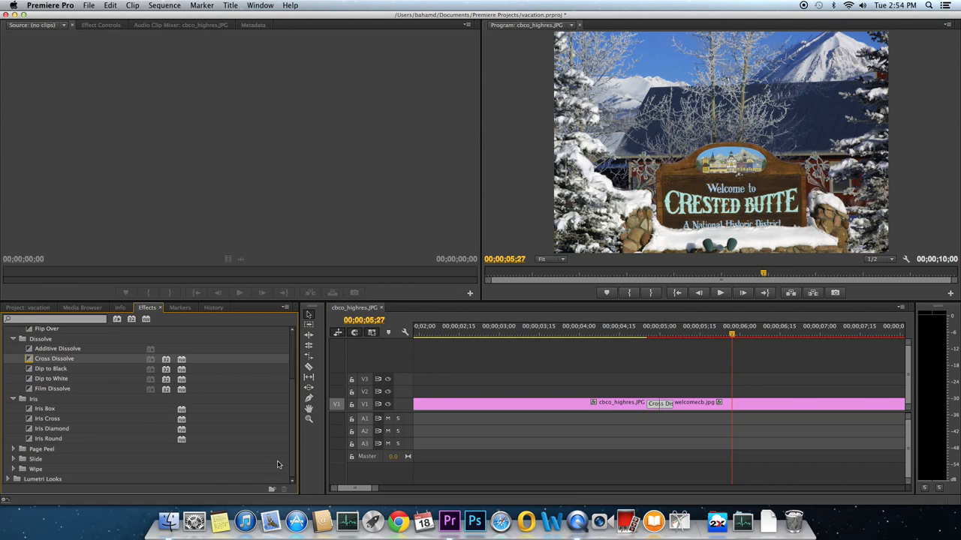
pyautogui.click(12, 449)
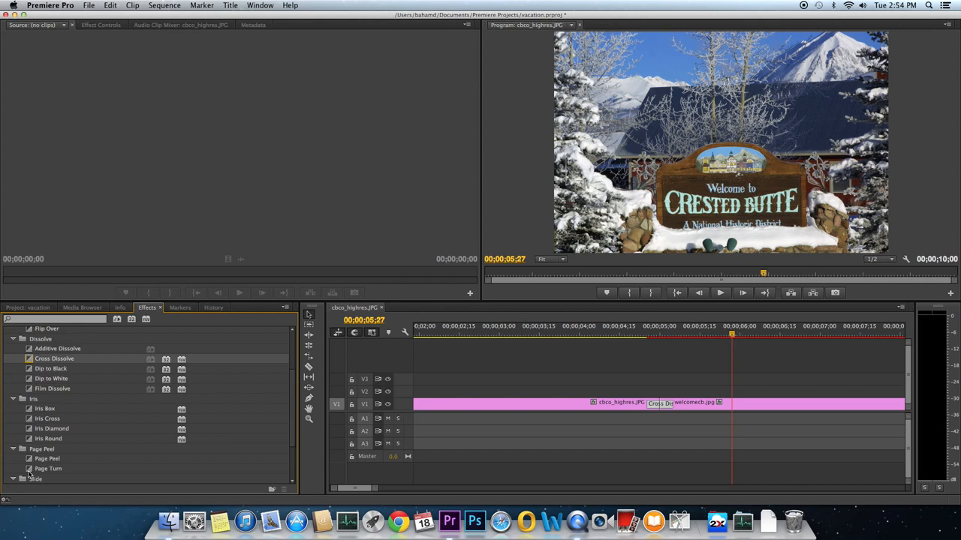
pyautogui.scroll(-3, 295, 467)
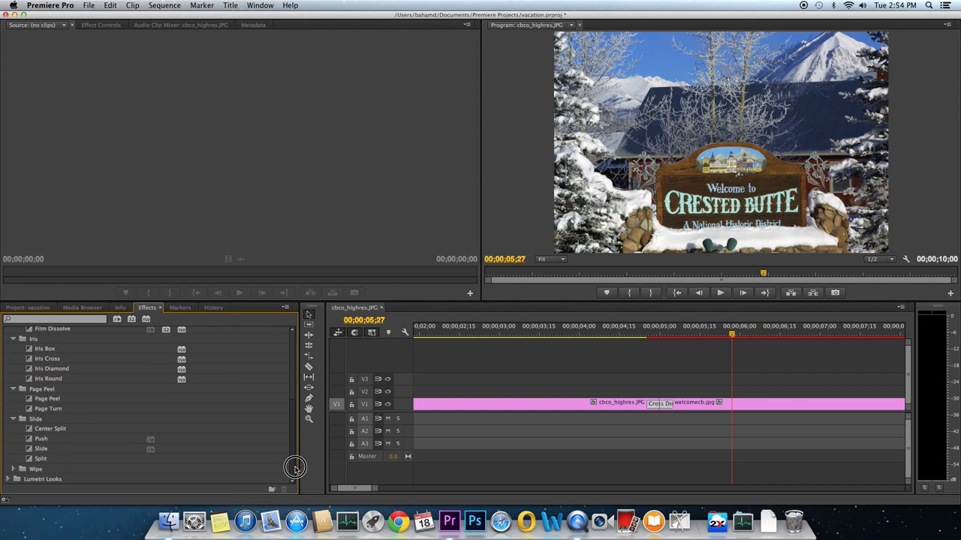
pyautogui.click(13, 469)
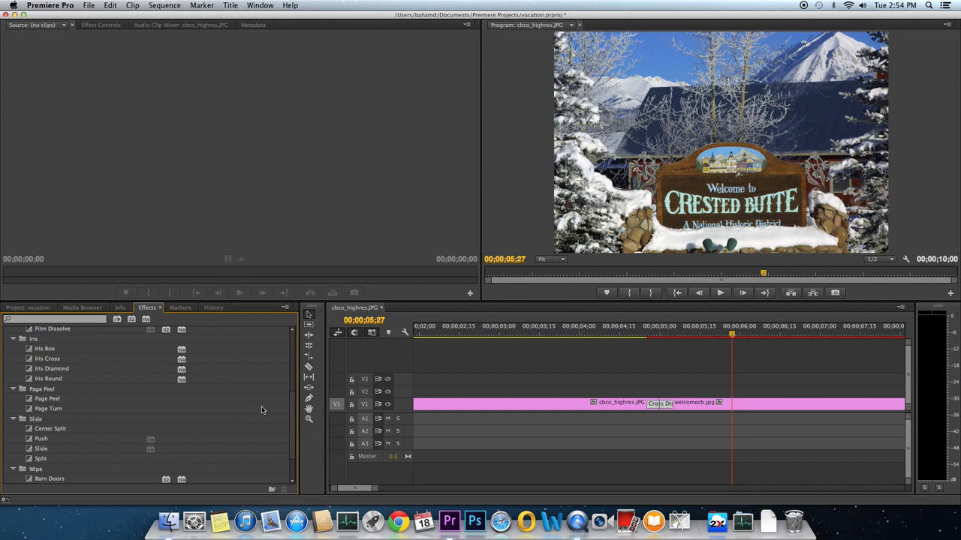
pyautogui.scroll(-1, 295, 462)
pyautogui.moveTo(294, 462); pyautogui.dragTo(293, 367)
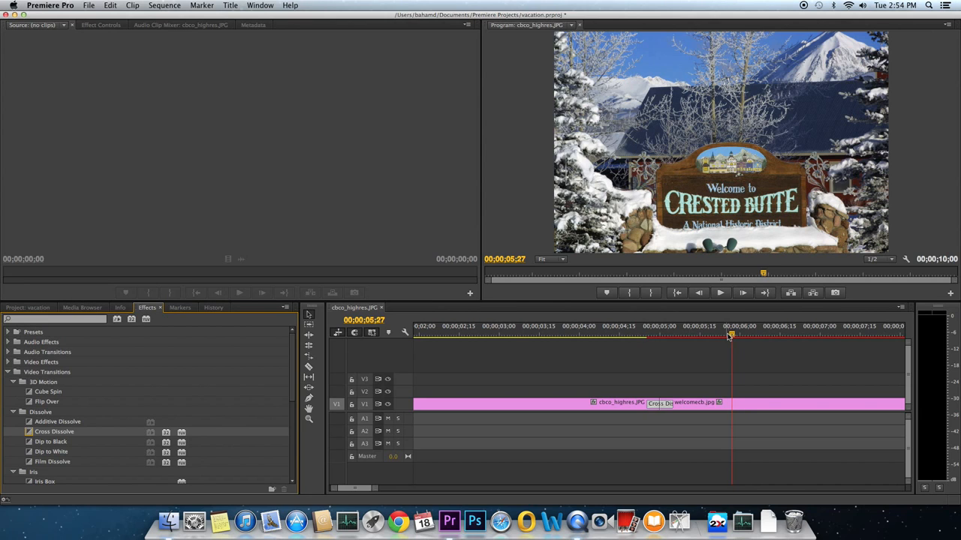
# Return the playhead to the start of the sequence and open the effect controls of the cbco_highres.JPG clip.
pyautogui.moveTo(732, 337); pyautogui.dragTo(308, 368)
pyautogui.press('-')
pyautogui.press('-')
pyautogui.press('-')
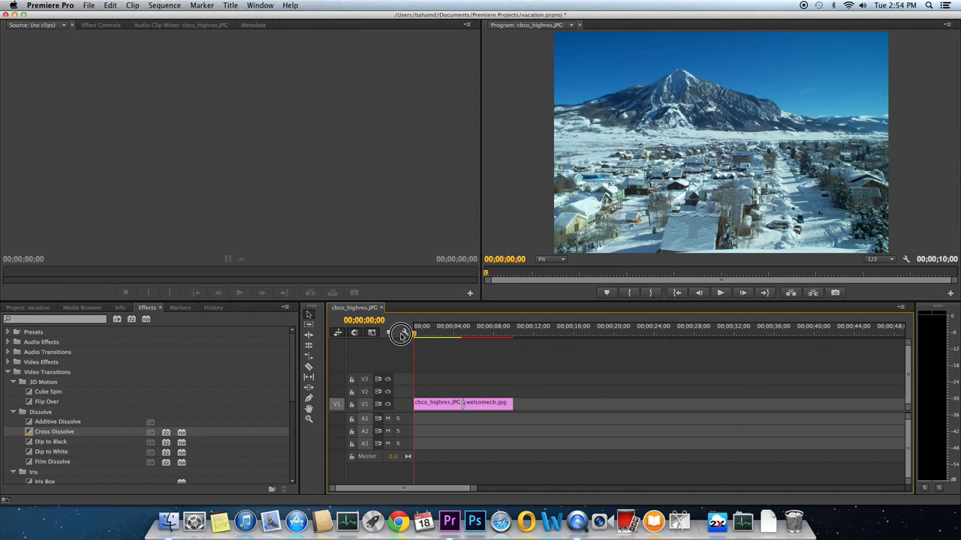
pyautogui.click(434, 406)
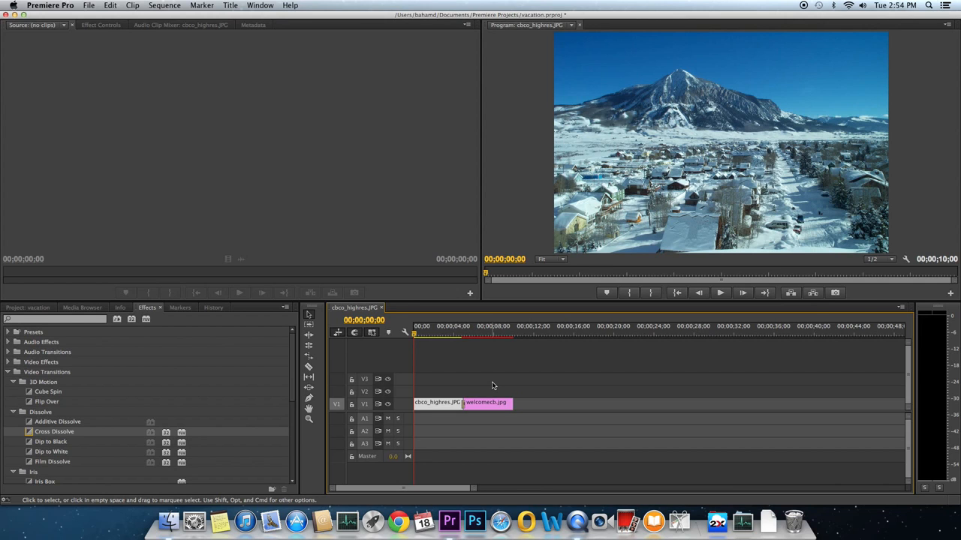
pyautogui.doubleClick(440, 405)
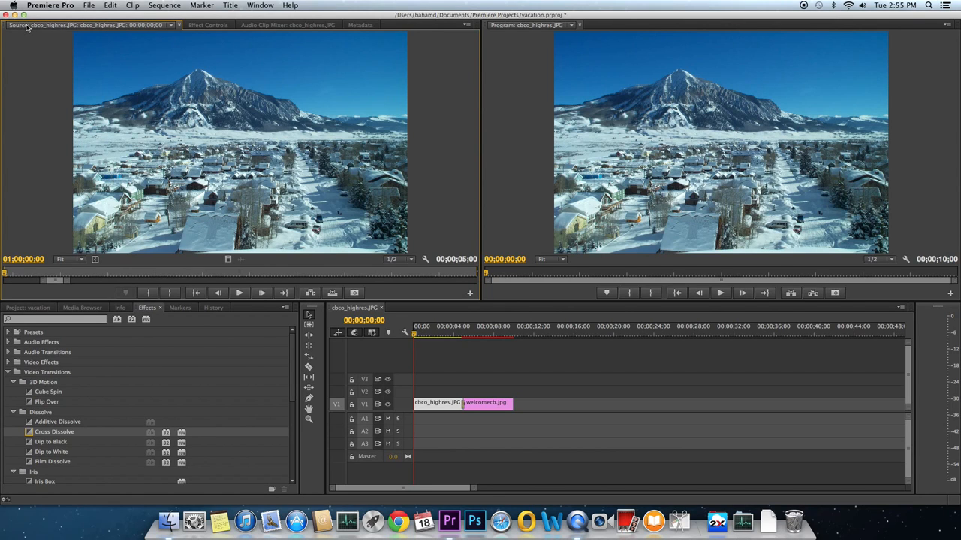
pyautogui.click(210, 26)
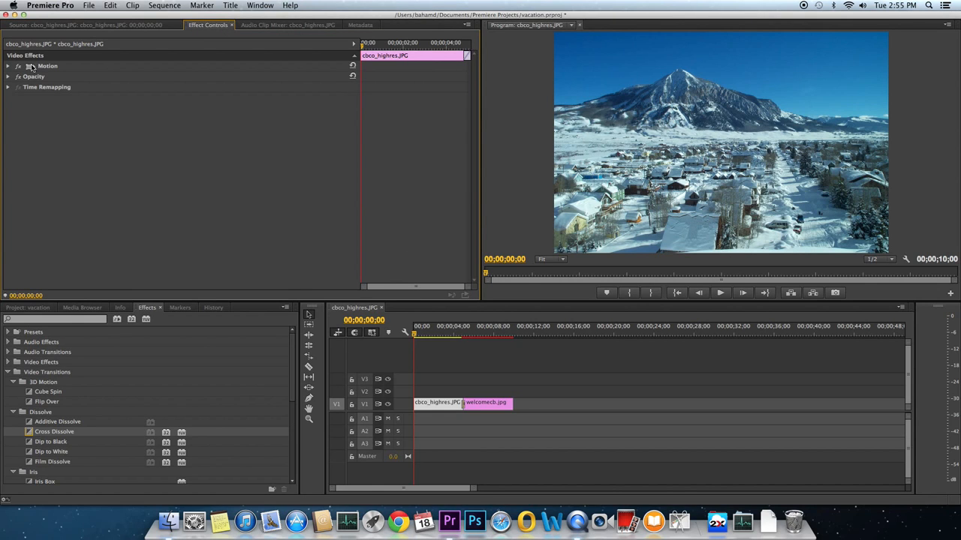
# Expand the clip's Motion, Opacity and Time Remapping settings, and set its position to 888, 566 and its scale to 126.
pyautogui.click(6, 69)
pyautogui.click(7, 67)
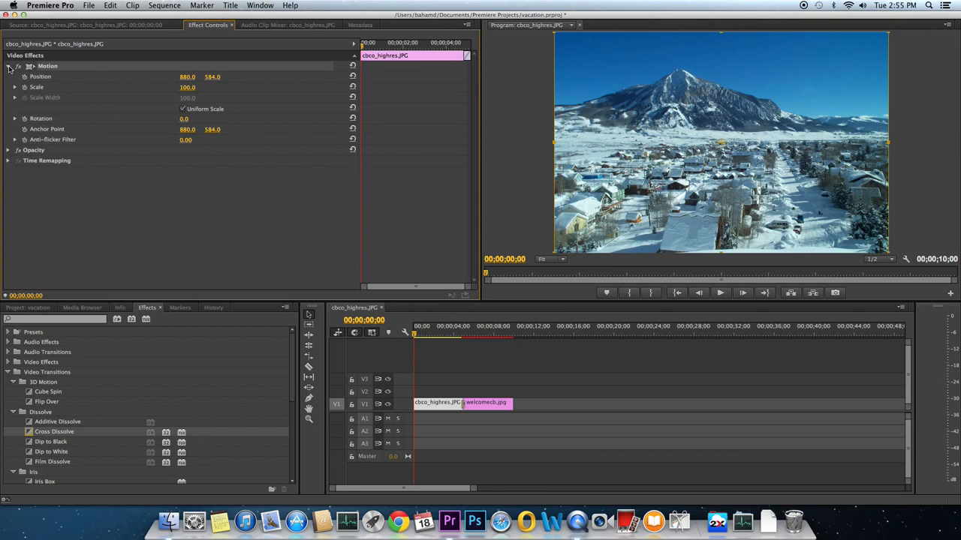
pyautogui.click(7, 151)
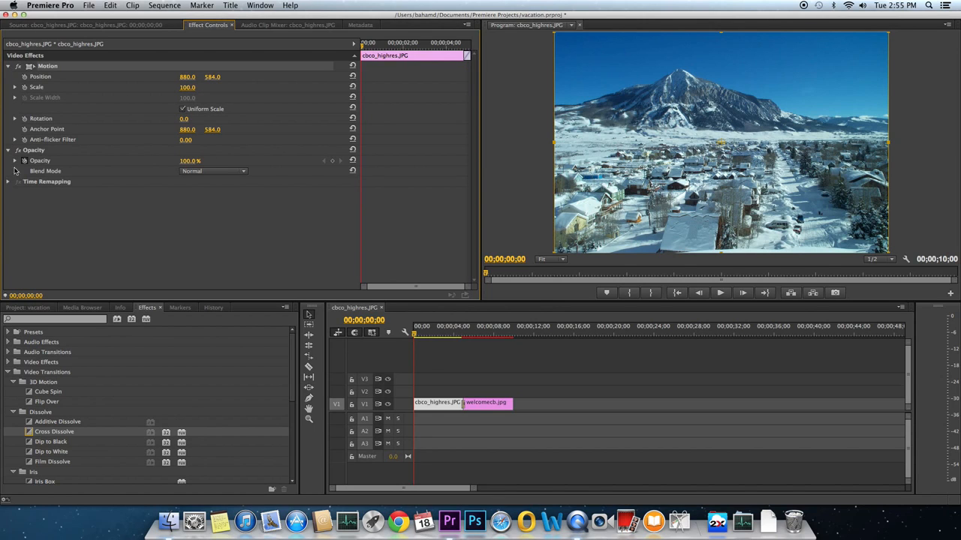
pyautogui.click(10, 182)
pyautogui.moveTo(194, 81)
pyautogui.mouseDown()
pyautogui.moveTo(71, 81)
pyautogui.moveTo(224, 77)
pyautogui.moveTo(151, 87)
pyautogui.moveTo(207, 88)
pyautogui.moveTo(192, 88)
pyautogui.mouseUp()
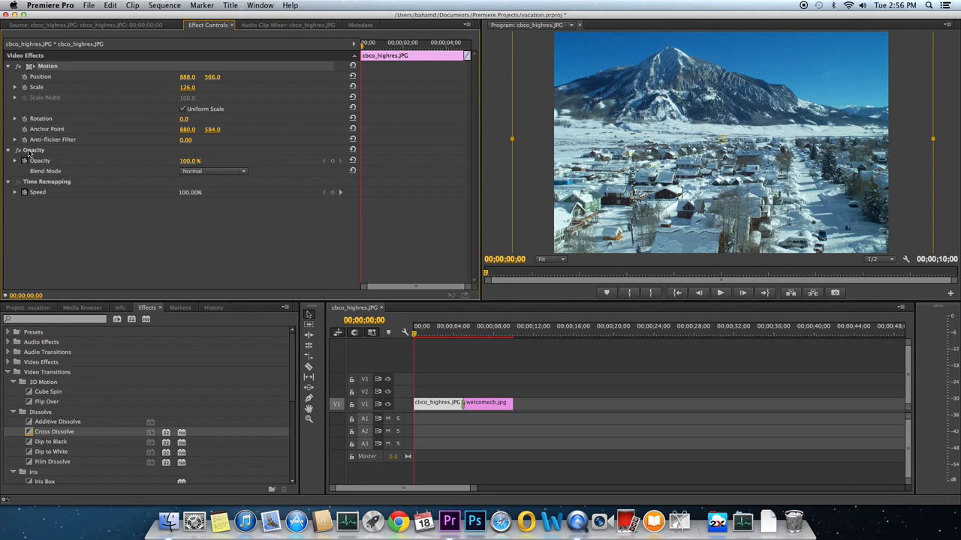
# Animate the scale of cbco_highres.JPG with keyframes of 126 at 00;00;00;00 and 266 at 00;00;04;24.
pyautogui.click(26, 87)
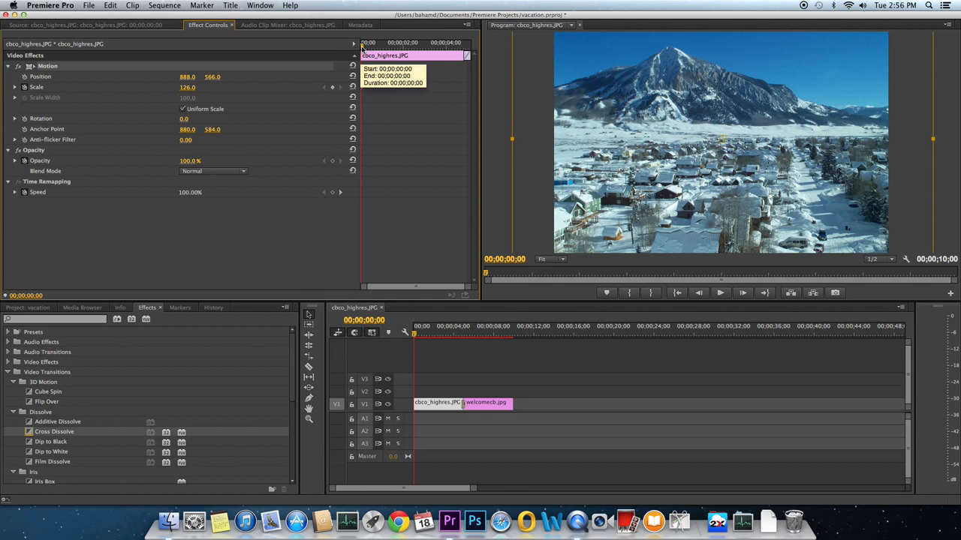
pyautogui.moveTo(362, 47); pyautogui.dragTo(464, 45)
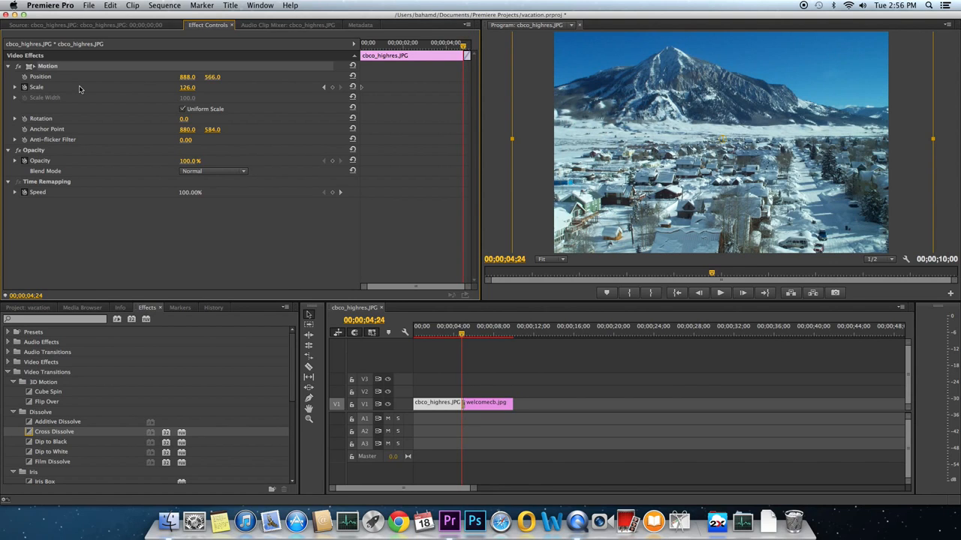
pyautogui.click(25, 88)
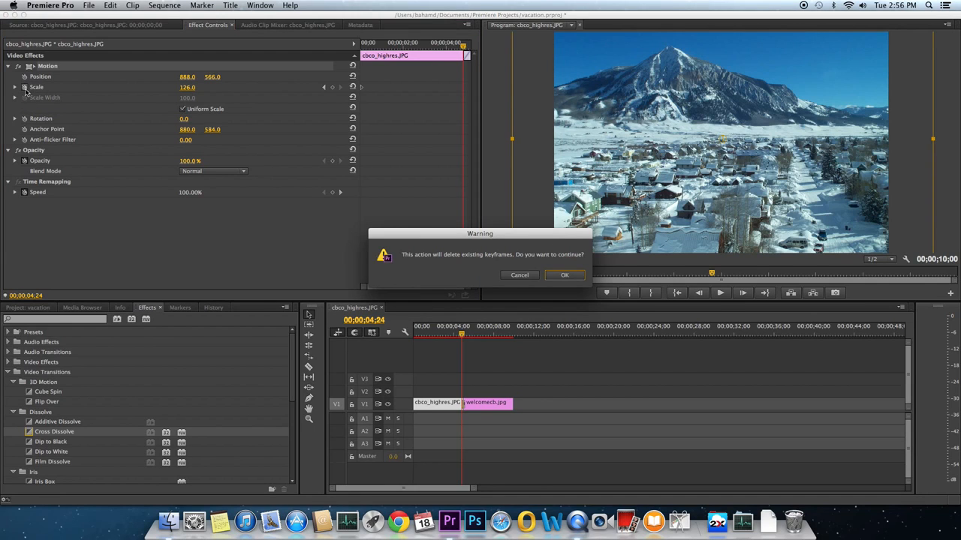
pyautogui.click(519, 275)
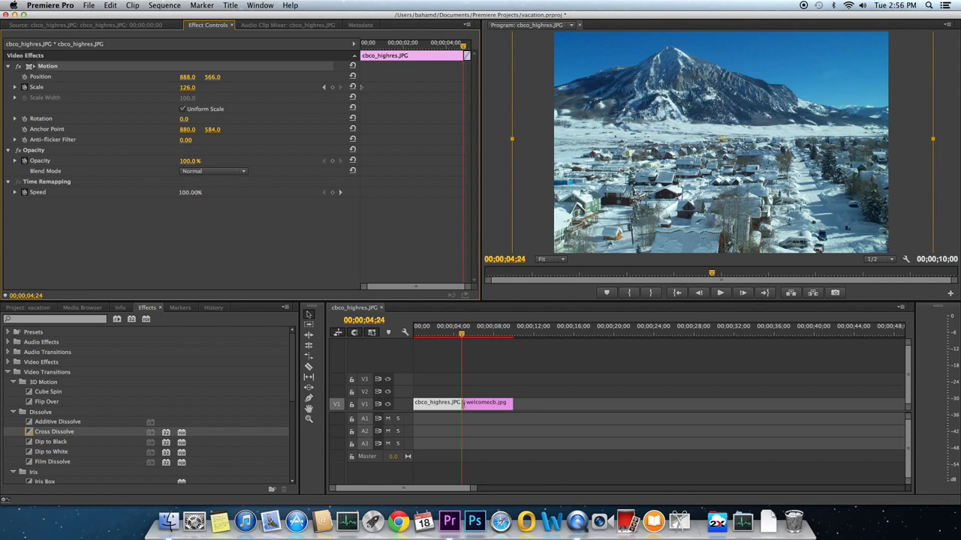
pyautogui.moveTo(187, 87); pyautogui.dragTo(292, 87)
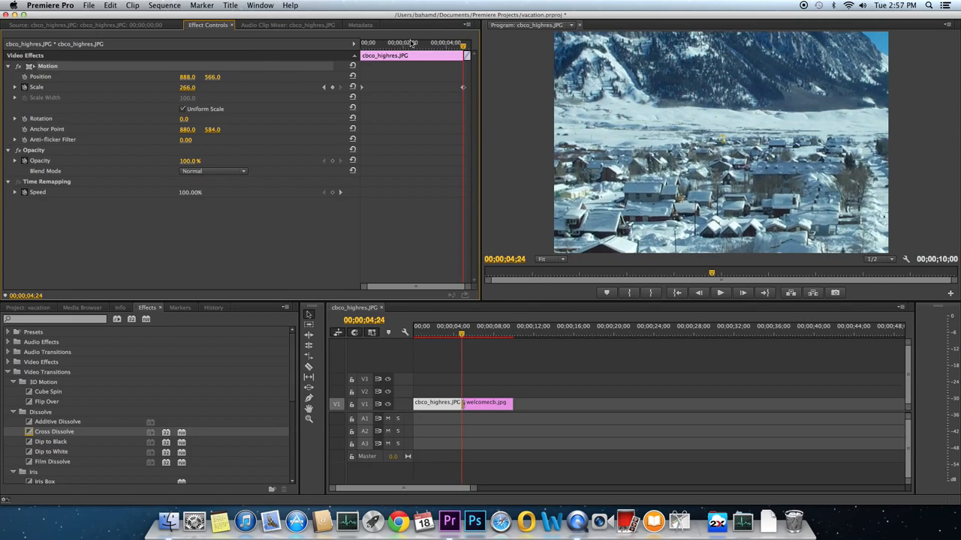
# Play cbco_highres.JPG from its start to preview the zoom, stopping at about 00;00;04;26.
pyautogui.moveTo(466, 45); pyautogui.dragTo(353, 60)
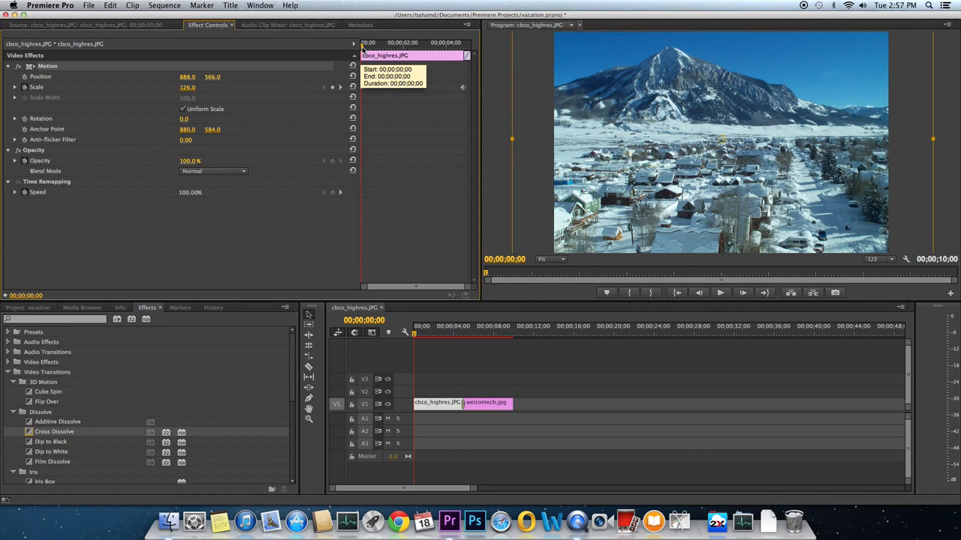
pyautogui.moveTo(363, 47); pyautogui.dragTo(336, 68)
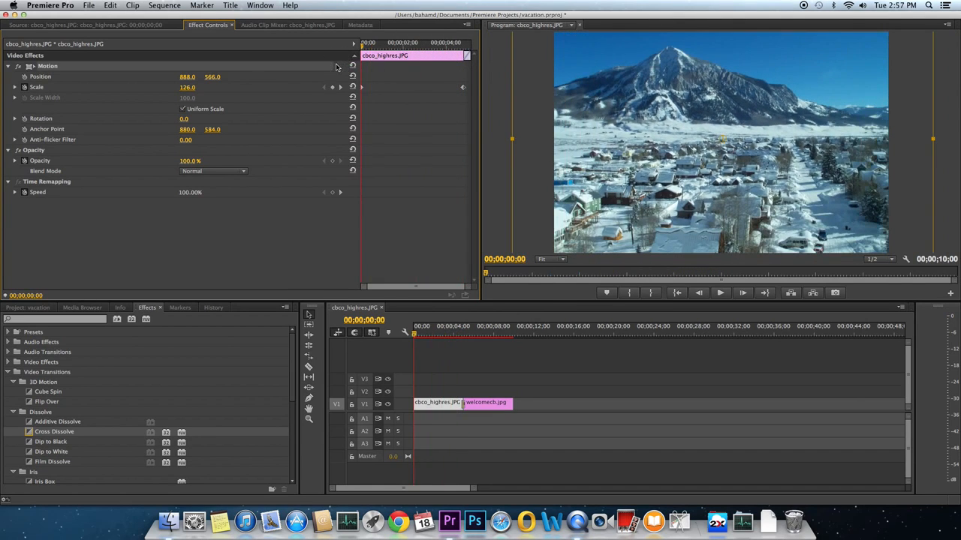
pyautogui.press('space')
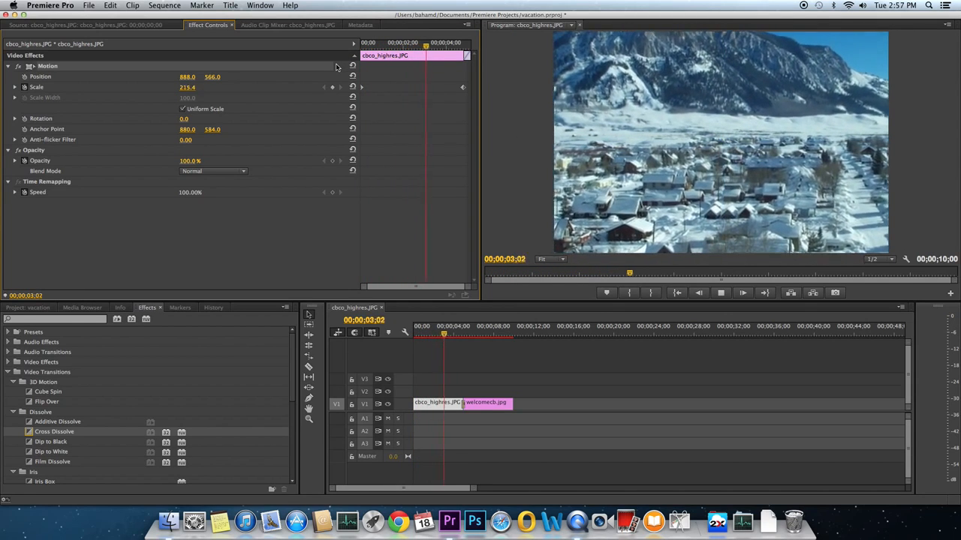
pyautogui.press('space')
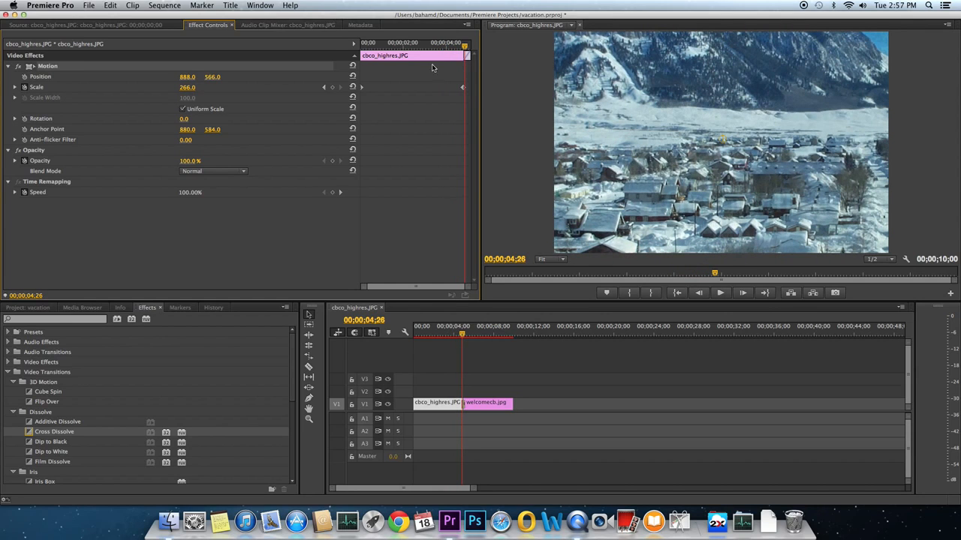
# Key the scale to 177 at 00;00;04;26, play the zoom from the start and return the playhead to 00;00;00;00.
pyautogui.click(463, 89)
pyautogui.moveTo(186, 87); pyautogui.dragTo(120, 88)
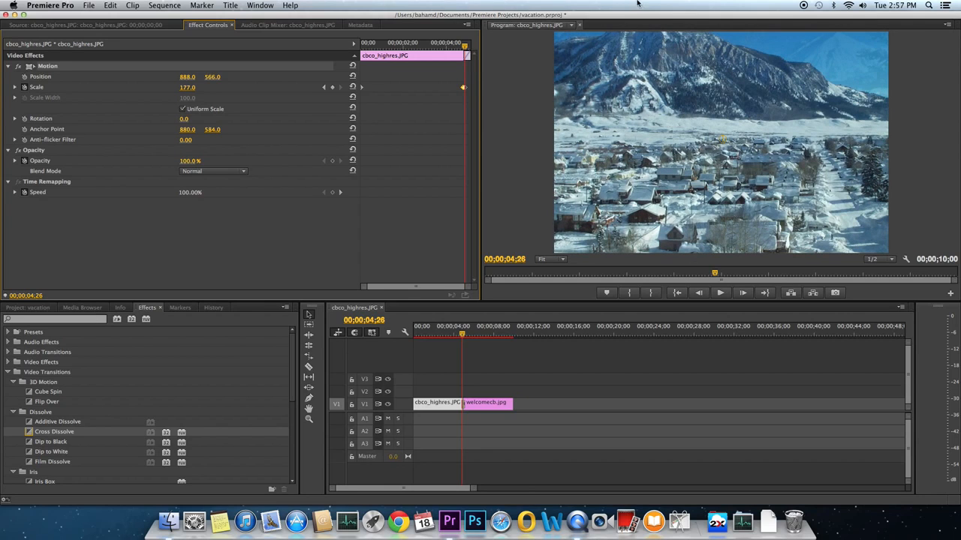
pyautogui.click(465, 48)
pyautogui.moveTo(464, 48); pyautogui.dragTo(344, 47)
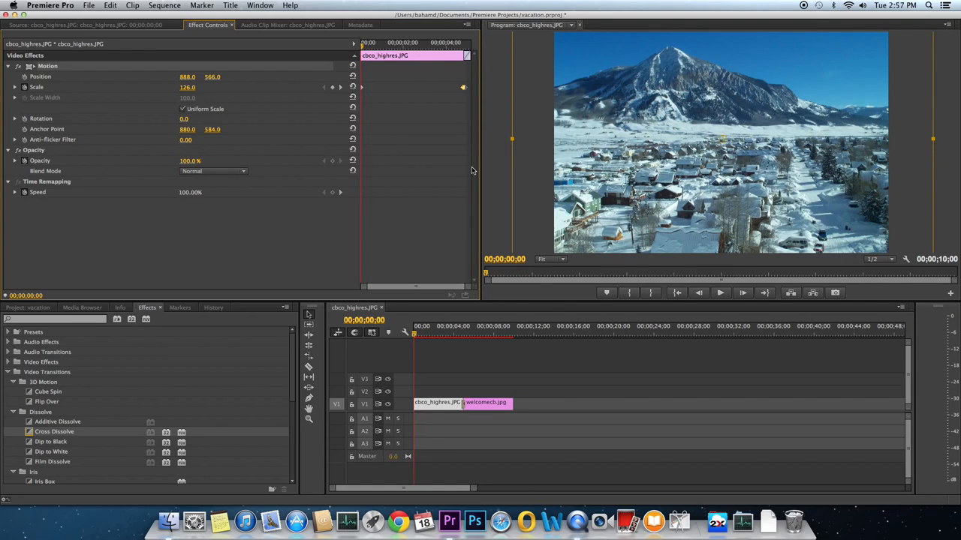
pyautogui.press('space')
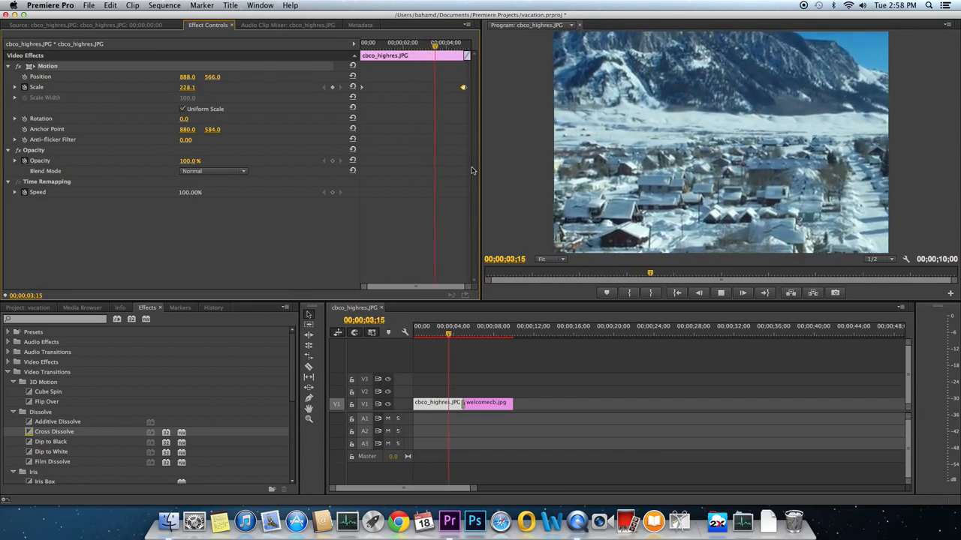
pyautogui.press('space')
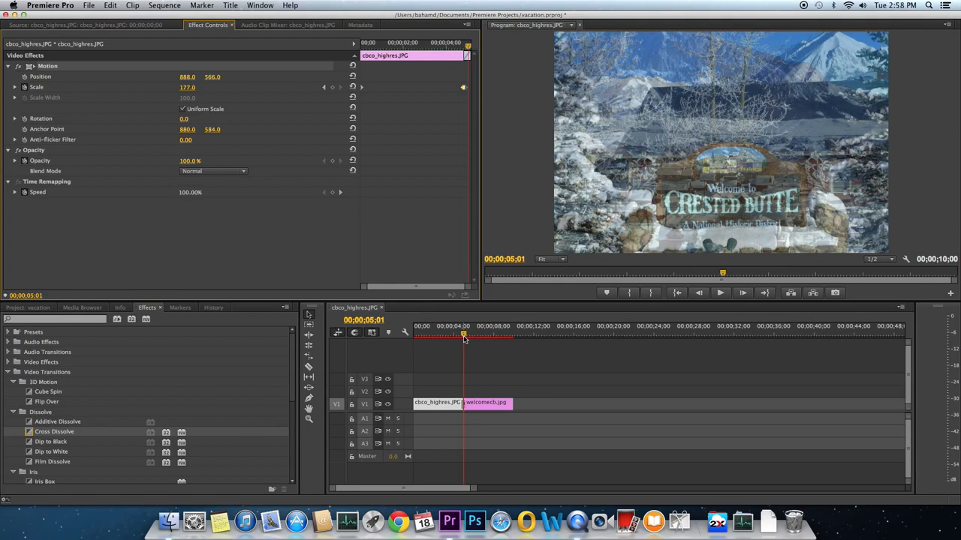
pyautogui.moveTo(369, 321); pyautogui.dragTo(325, 321)
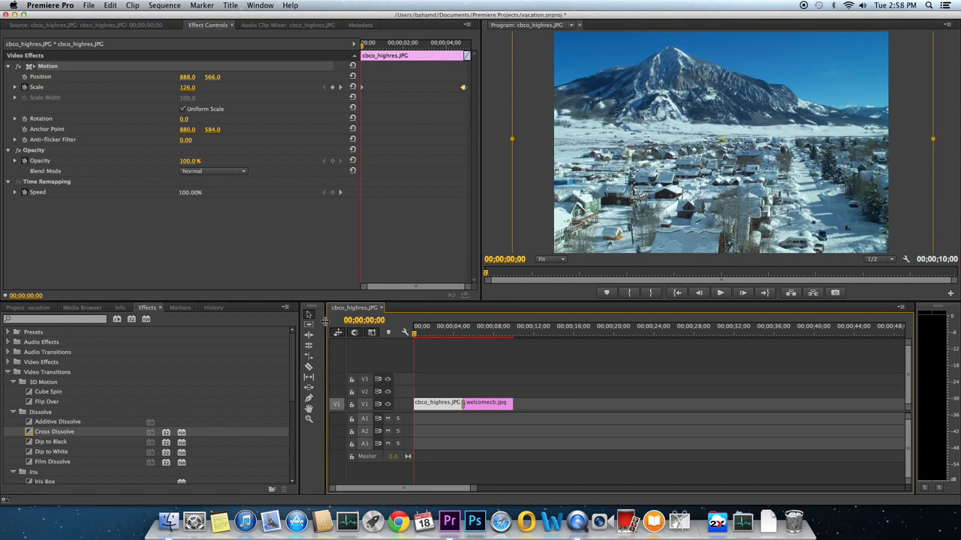
# Move the 266 scale keyframe to about the middle of the clip and play the animation from the start.
pyautogui.click(366, 46)
pyautogui.moveTo(366, 47); pyautogui.dragTo(463, 45)
pyautogui.click(465, 89)
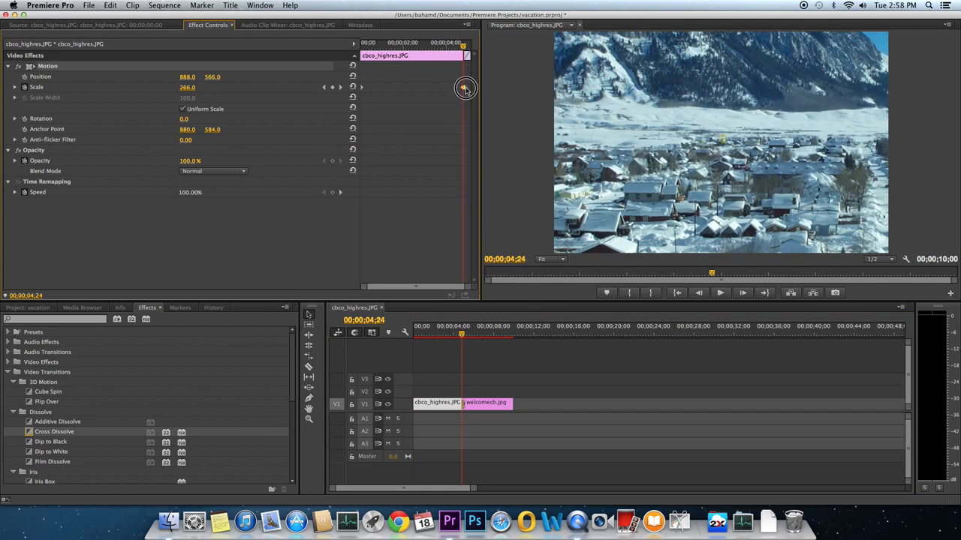
pyautogui.moveTo(464, 89); pyautogui.dragTo(414, 91)
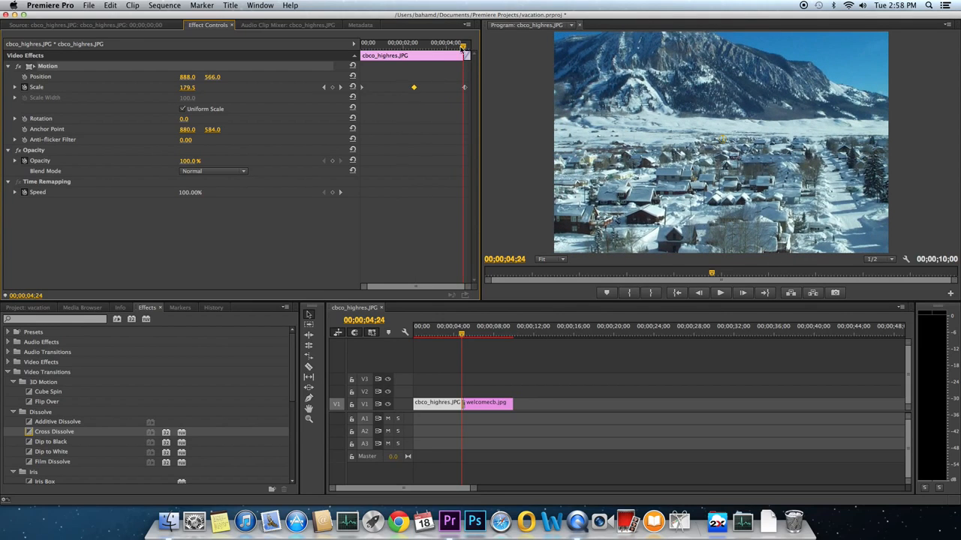
pyautogui.moveTo(464, 47); pyautogui.dragTo(355, 59)
pyautogui.press('space')
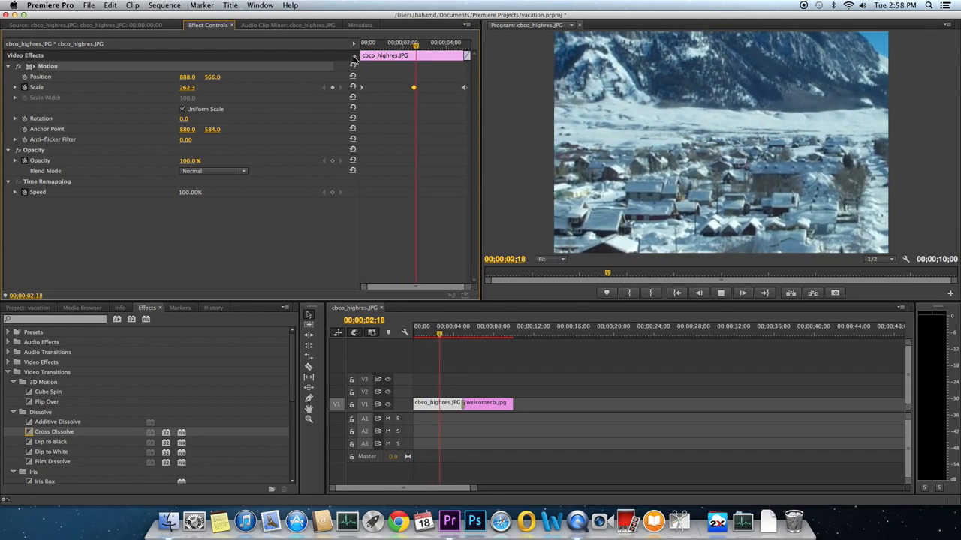
pyautogui.press('space')
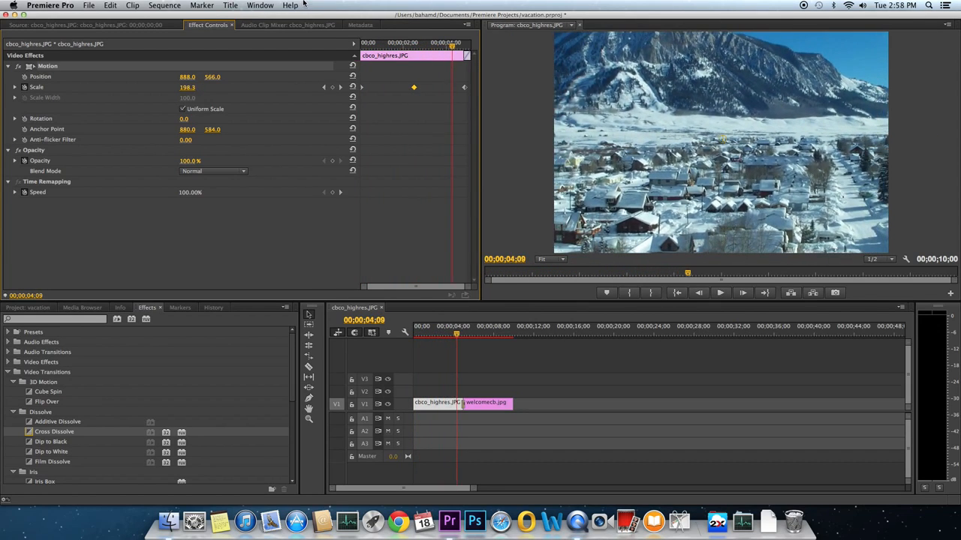
# Delete the scale keyframe at the end of the clip and move the 266 keyframe to the playhead at 00;00;04;09.
pyautogui.click(464, 89)
pyautogui.press('Delete')
pyautogui.click(415, 89)
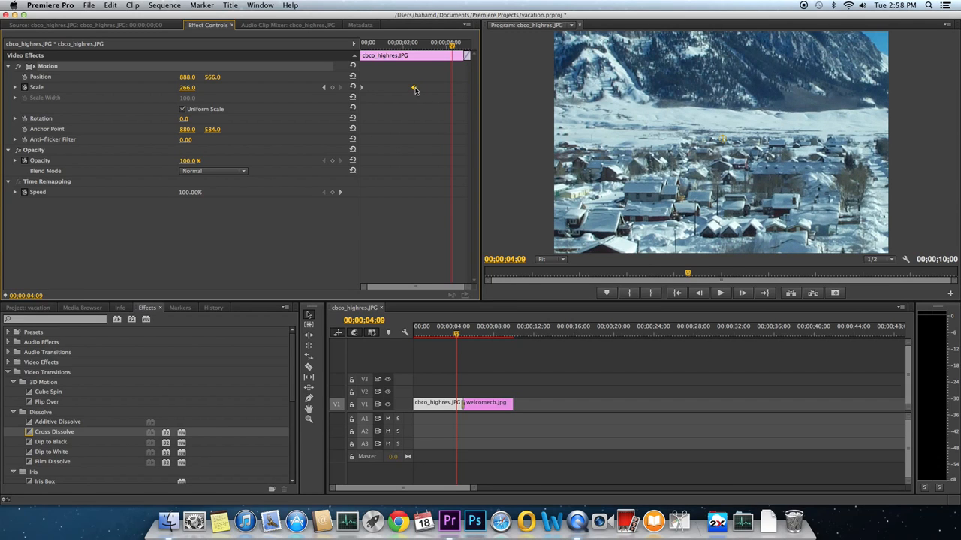
pyautogui.moveTo(414, 88); pyautogui.dragTo(452, 89)
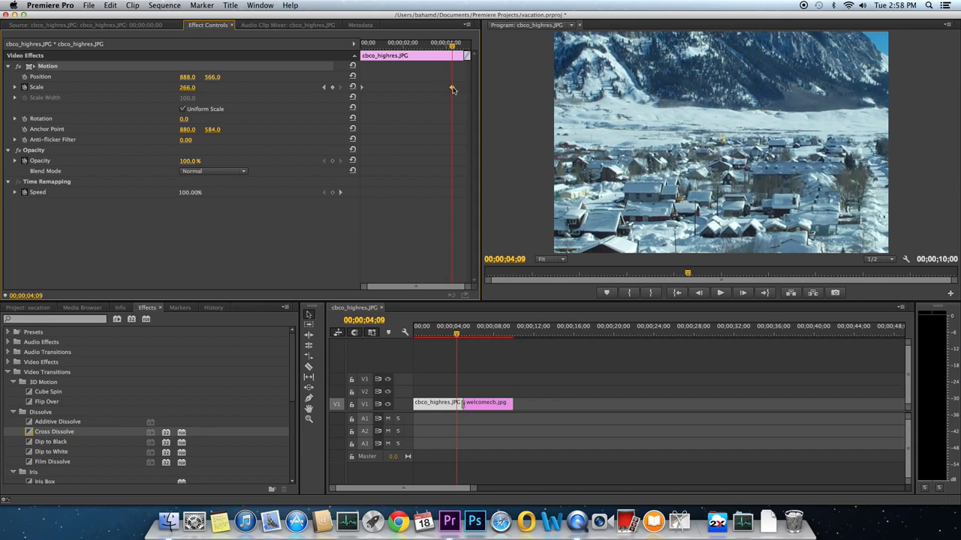
# Set the scale keyframe at 00;00;04;09 to 160 and play the zoom from near the clip's start, stopping at 00;00;04;07.
pyautogui.click(188, 88)
pyautogui.write('160')
pyautogui.press('Return')
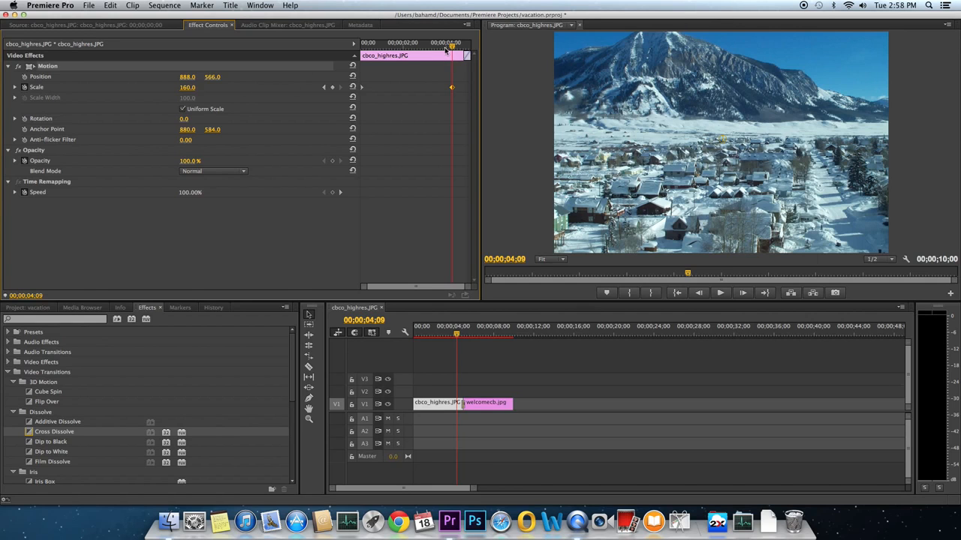
pyautogui.moveTo(445, 50); pyautogui.dragTo(363, 51)
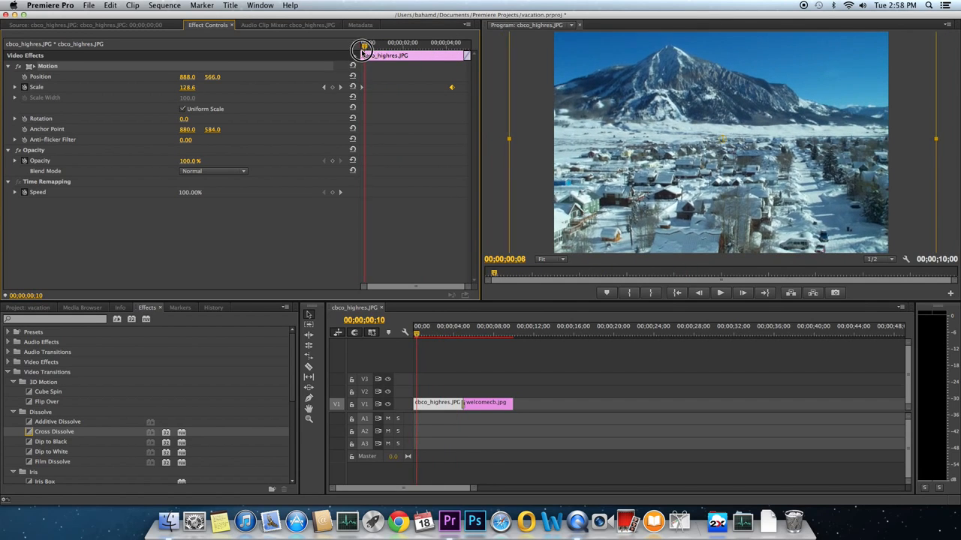
pyautogui.press('space')
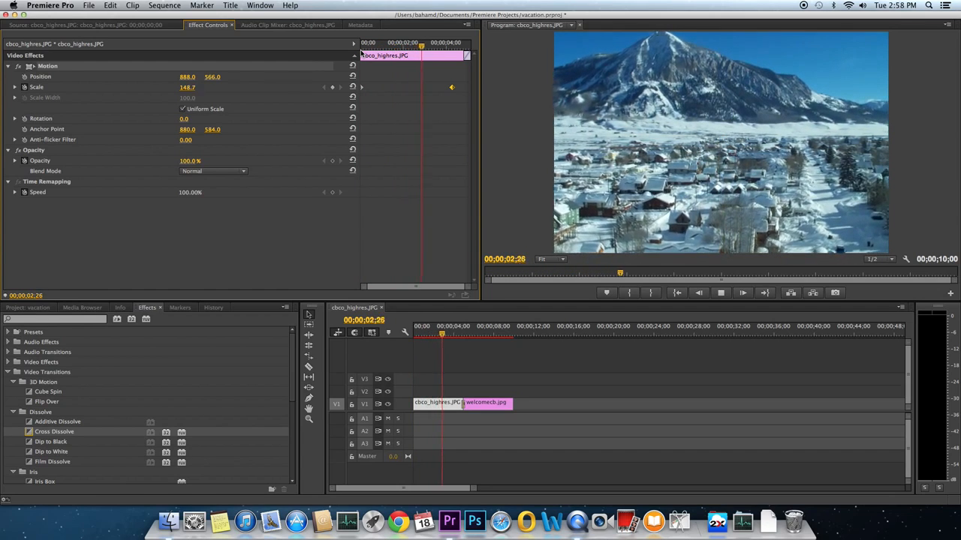
pyautogui.press('space')
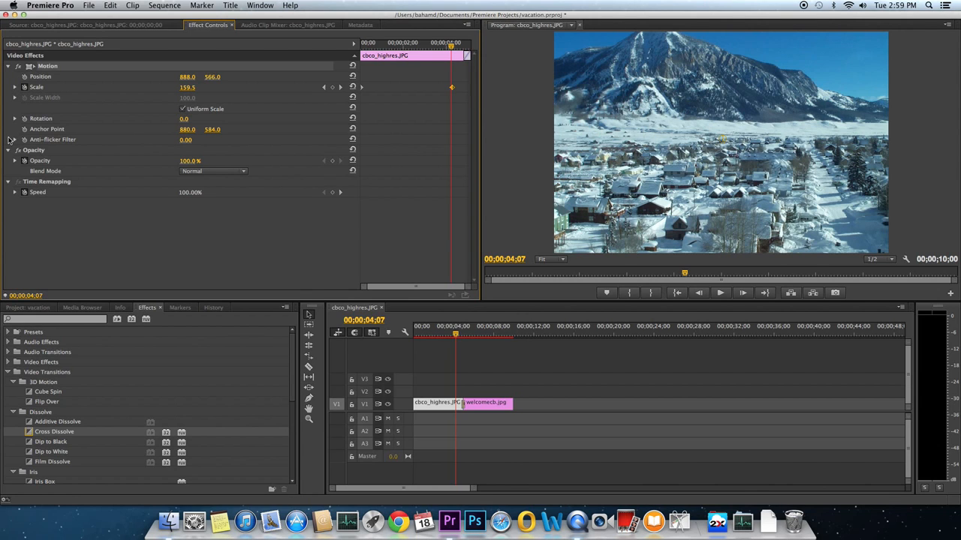
# Turn on rotation keyframing for cbco_highres.JPG at 00;00;04;07 and set that keyframe's rotation to about -121°.
pyautogui.click(24, 119)
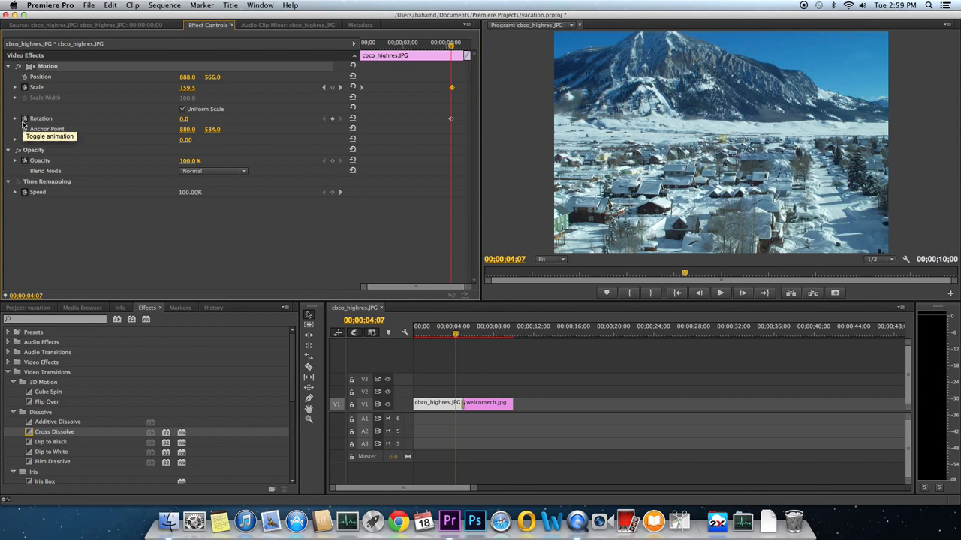
pyautogui.click(451, 118)
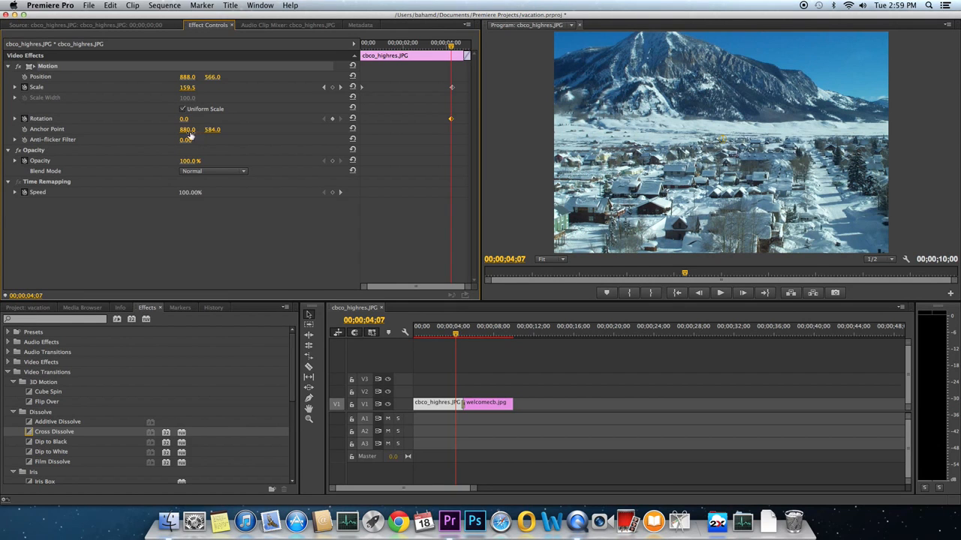
pyautogui.moveTo(192, 120); pyautogui.dragTo(120, 120)
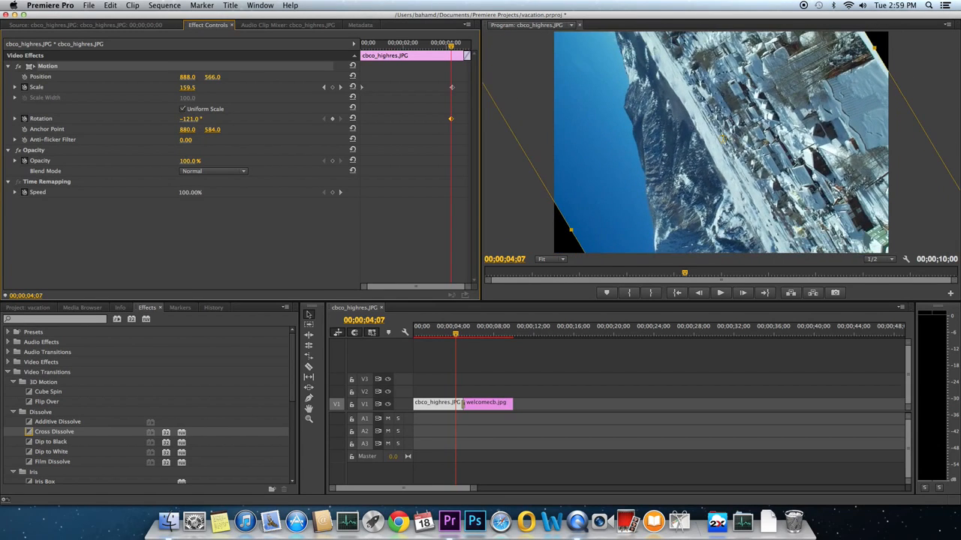
# Key a large positive rotation at the clip's start, 00;00;00;00, and play the spinning zoom, stopping at about 00;00;02;29.
pyautogui.moveTo(450, 47); pyautogui.dragTo(279, 66)
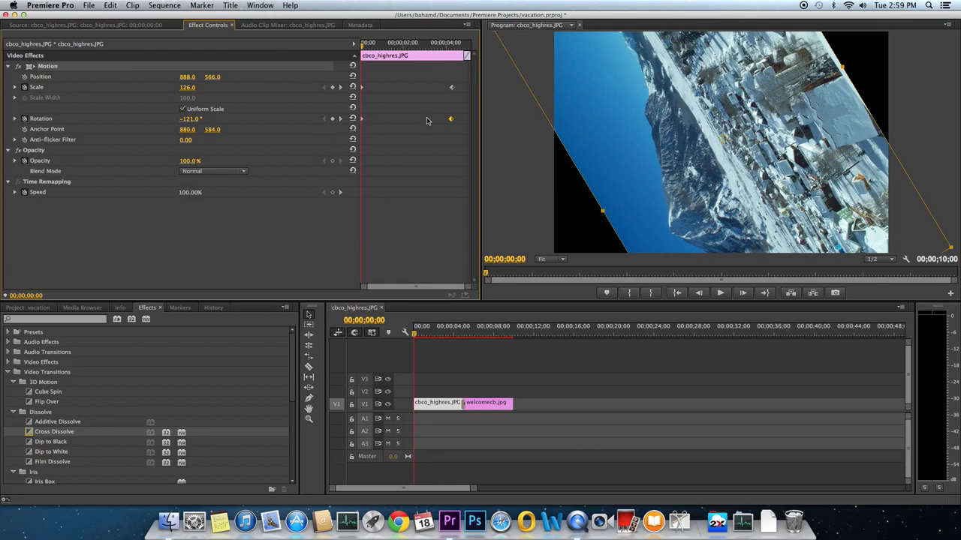
pyautogui.click(361, 119)
pyautogui.moveTo(192, 120); pyautogui.dragTo(194, 119)
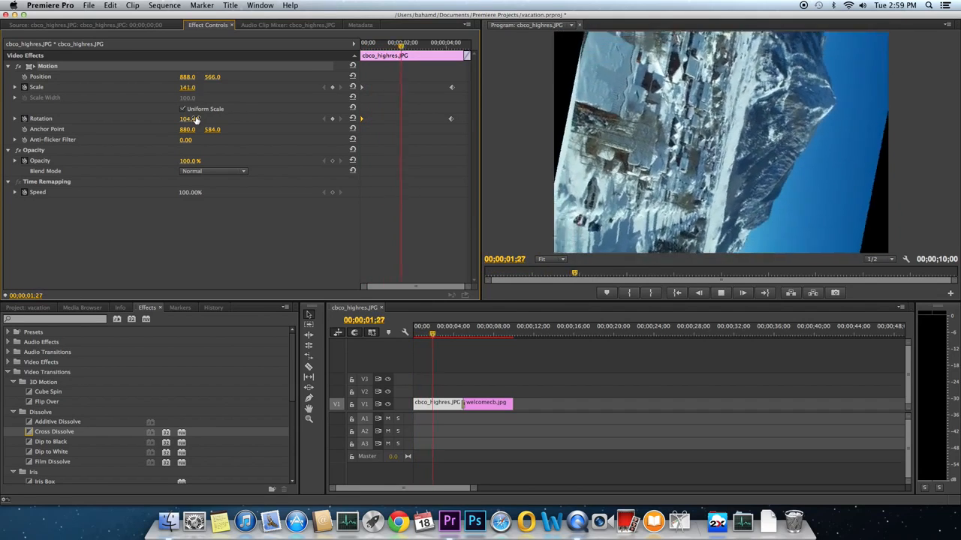
pyautogui.press('space')
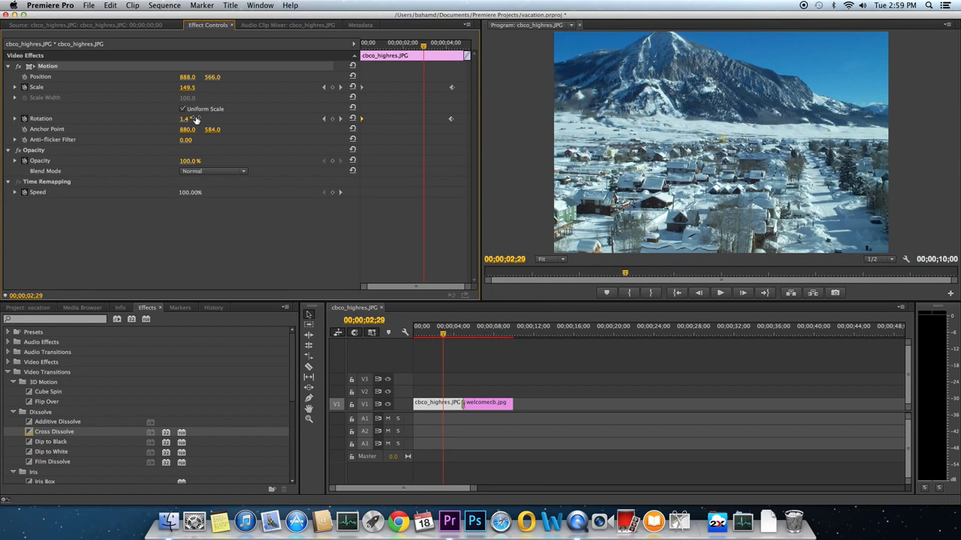